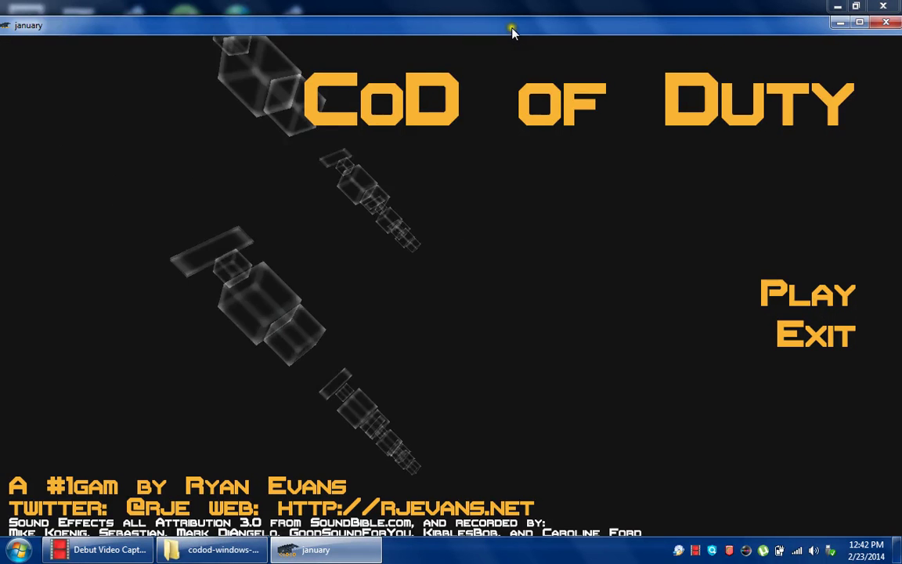
Step: Nudge the game window slightly up and left as the forest mission begins
mouse_move(516, 27)
left_mouse_down()
mouse_move(505, 10)
mouse_move(513, 19)
left_mouse_up()
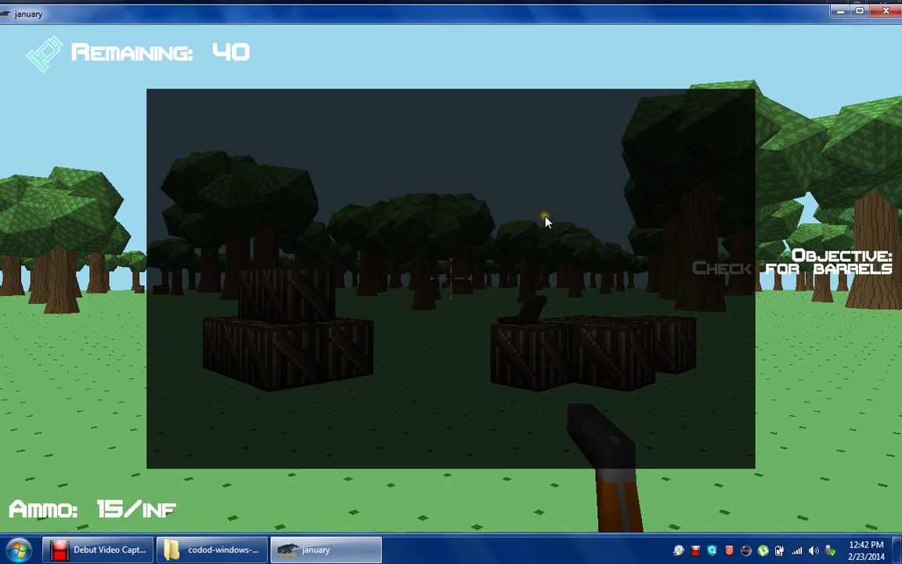
Step: Dismiss the briefing and walk through the forest to a fish barrel, firing once
left_click(688, 397)
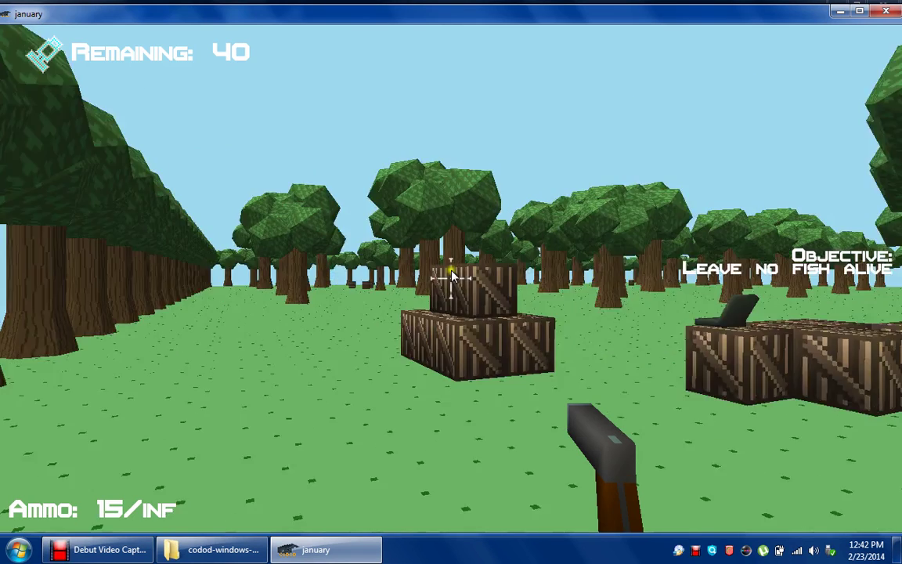
key("w")
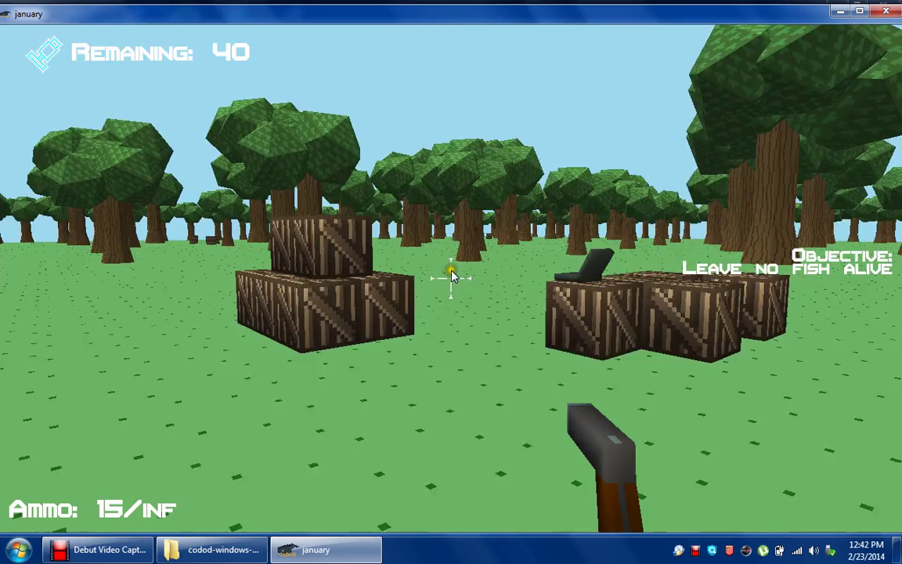
key("w")
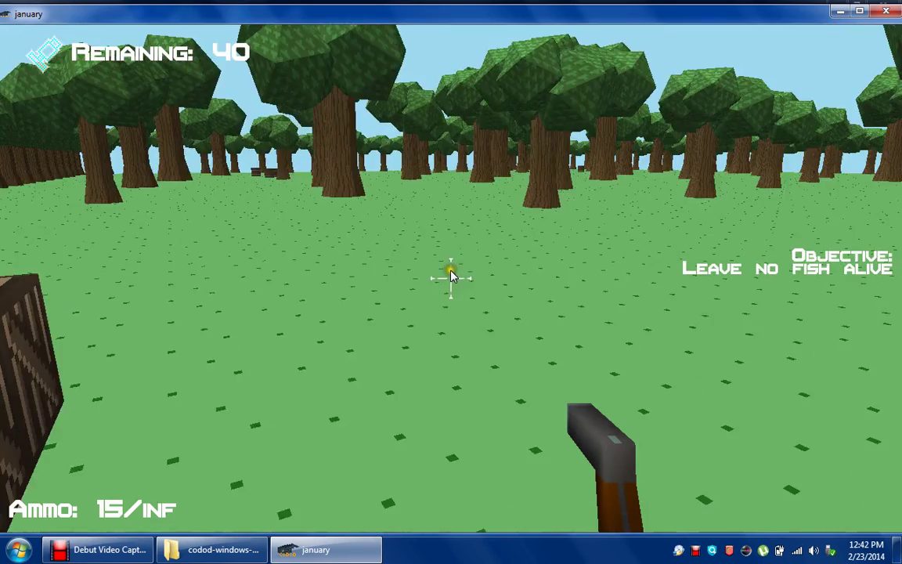
key("w")
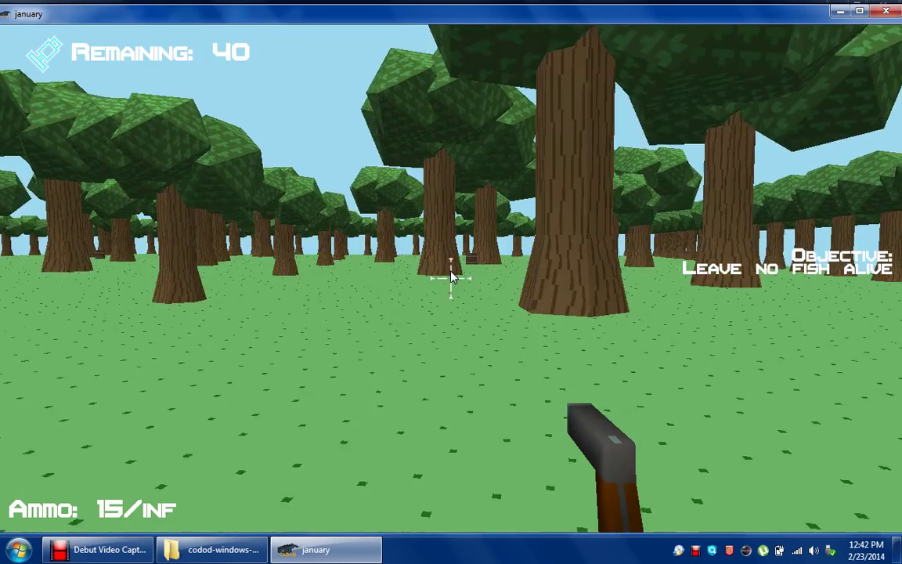
key("w")
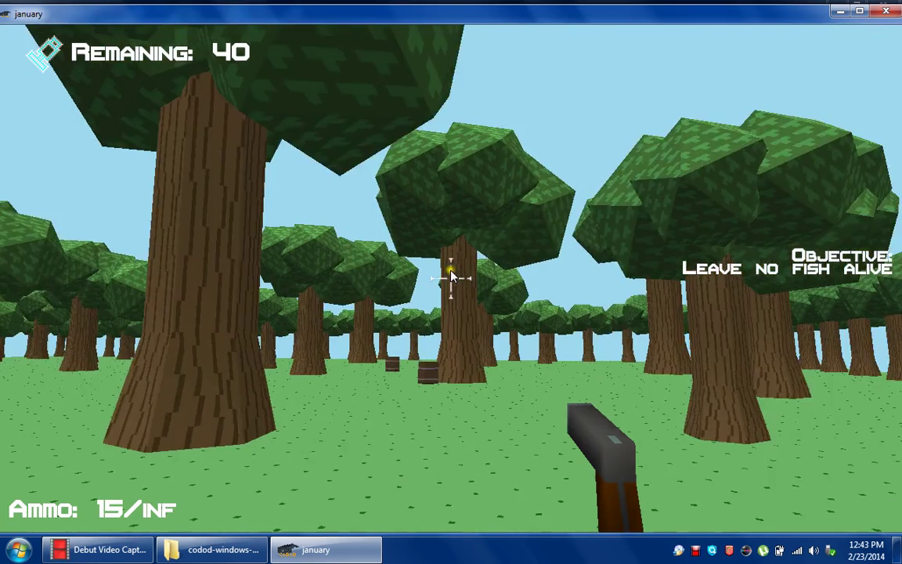
left_click(451, 275)
key("w")
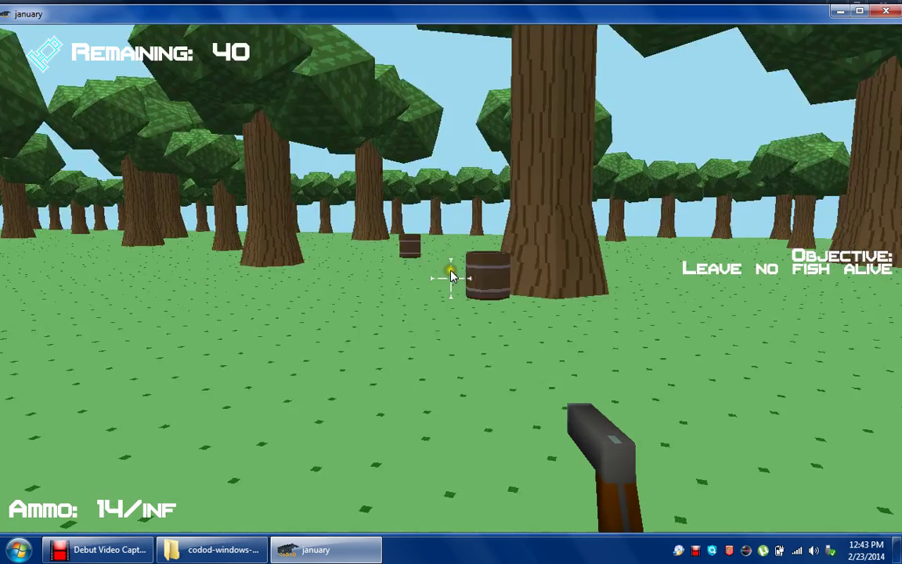
key("w")
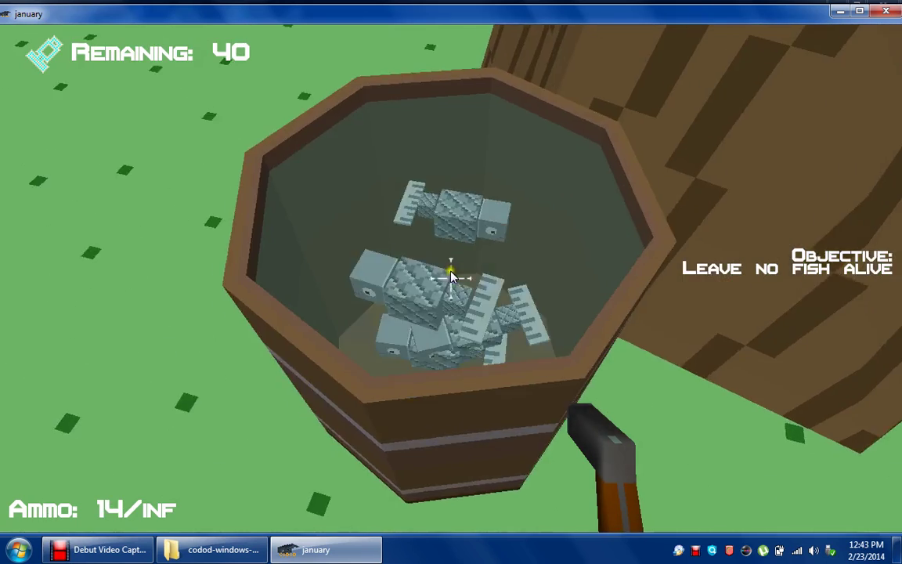
Step: Switch to the rifle and shoot the fish in the first barrel
left_click(450, 275)
key("2")
left_click(451, 275)
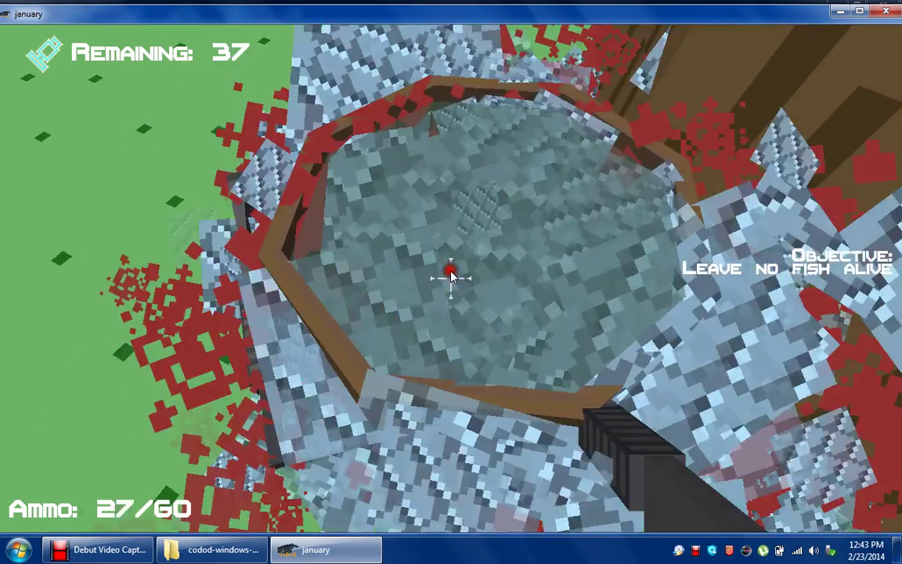
left_click(451, 273)
left_click(451, 273)
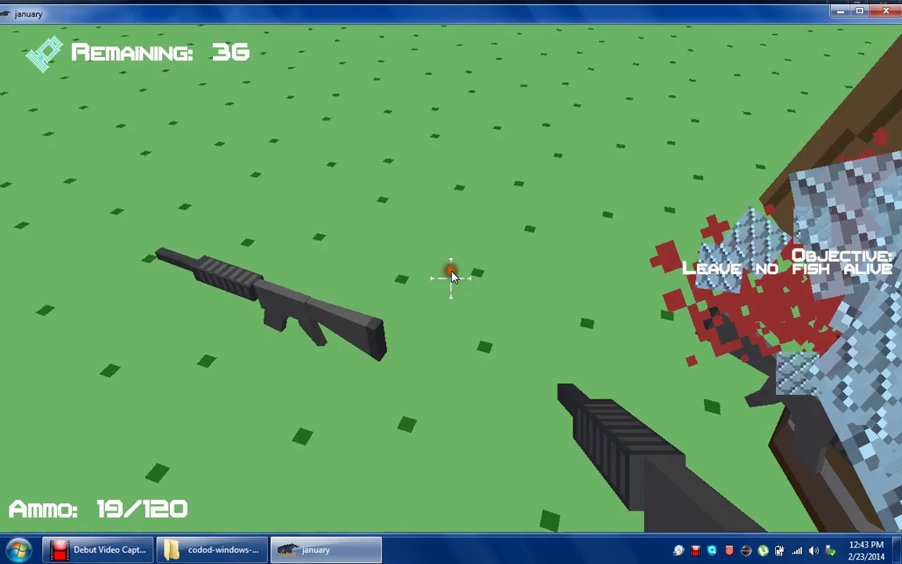
Step: Collect ammo from dropped guns and shoot out the next barrel's fish
key("w")
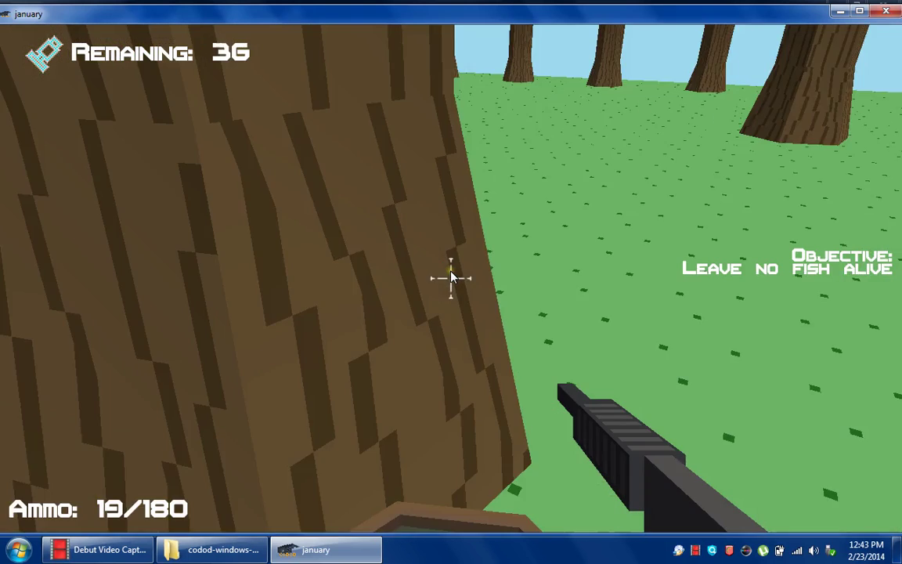
key("w")
key("w")
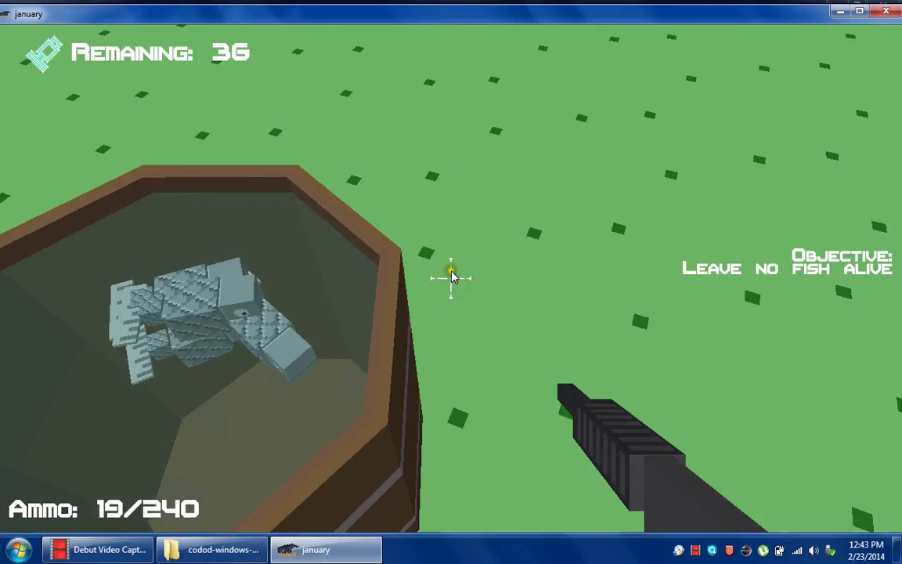
left_click(451, 274)
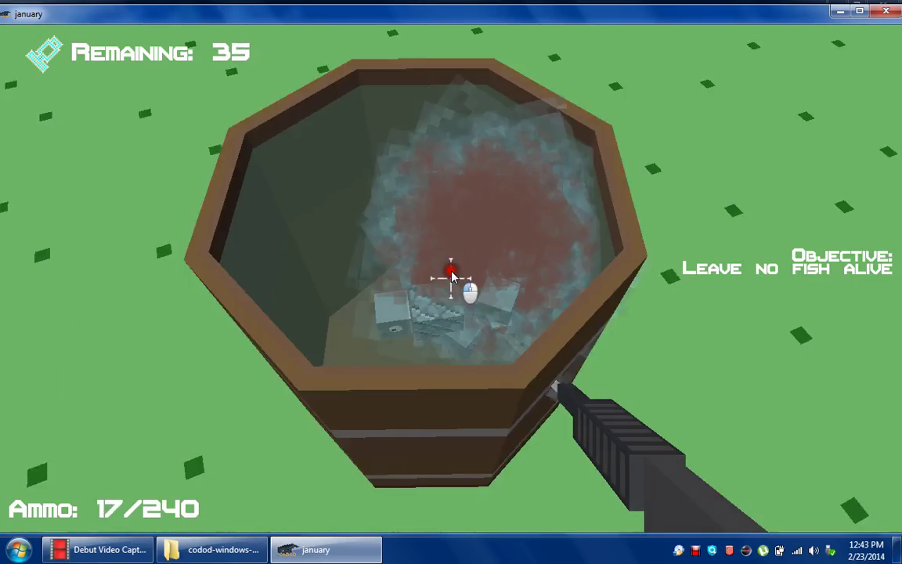
left_click(451, 274)
left_click(451, 274)
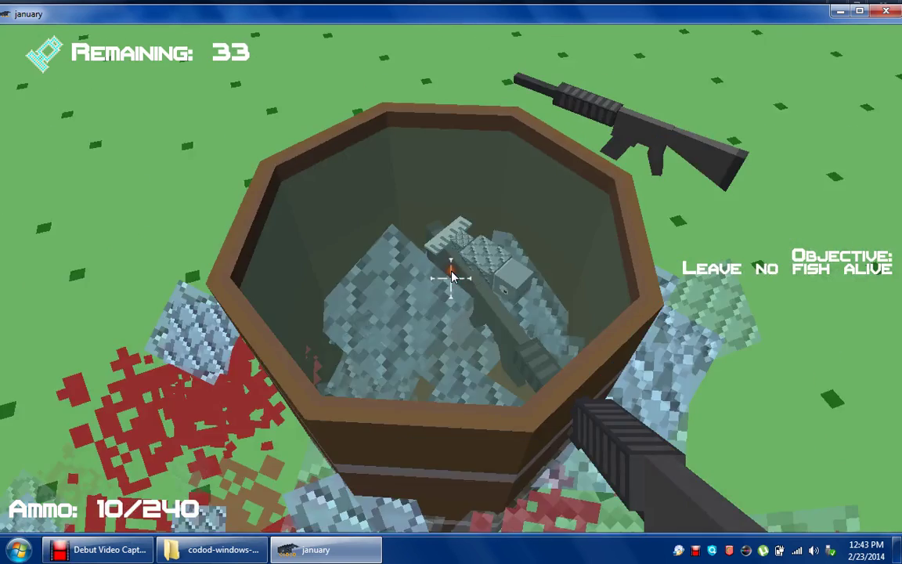
left_click(450, 274)
left_click(450, 274)
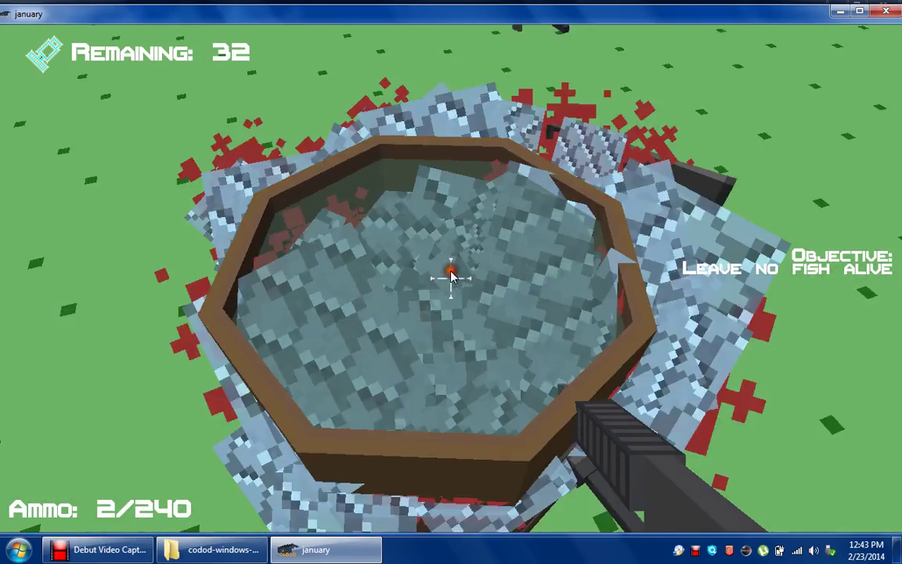
Step: Pick up more guns for ammo and walk through the forest to another barrel
key("w")
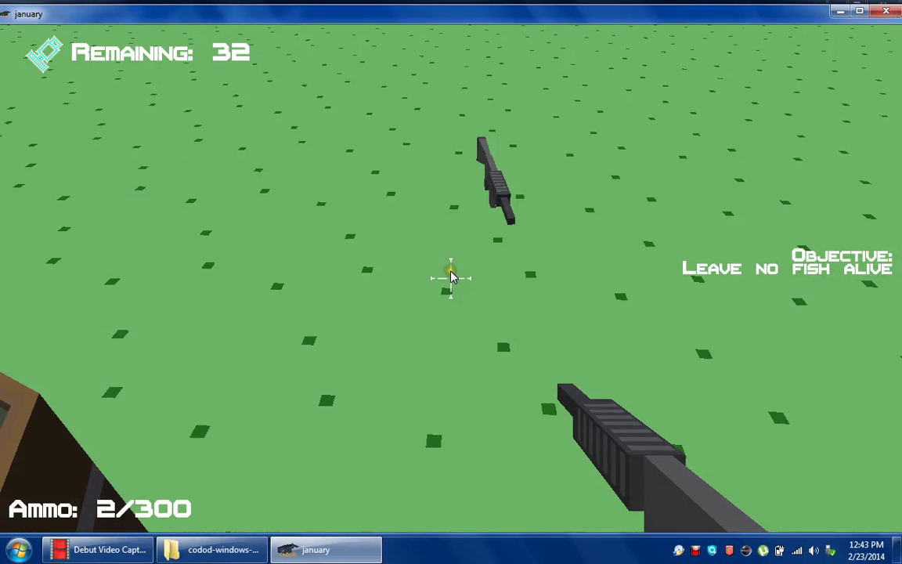
key("w")
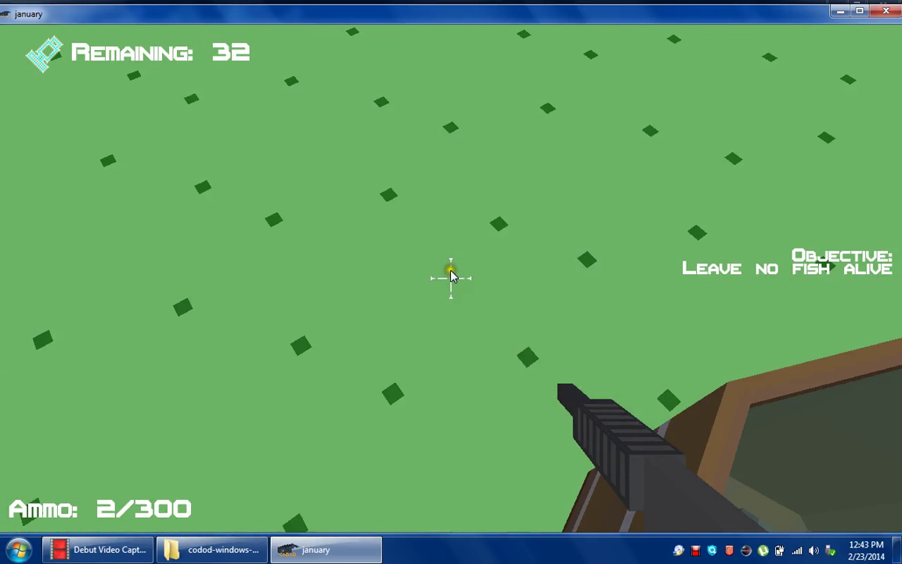
key("w")
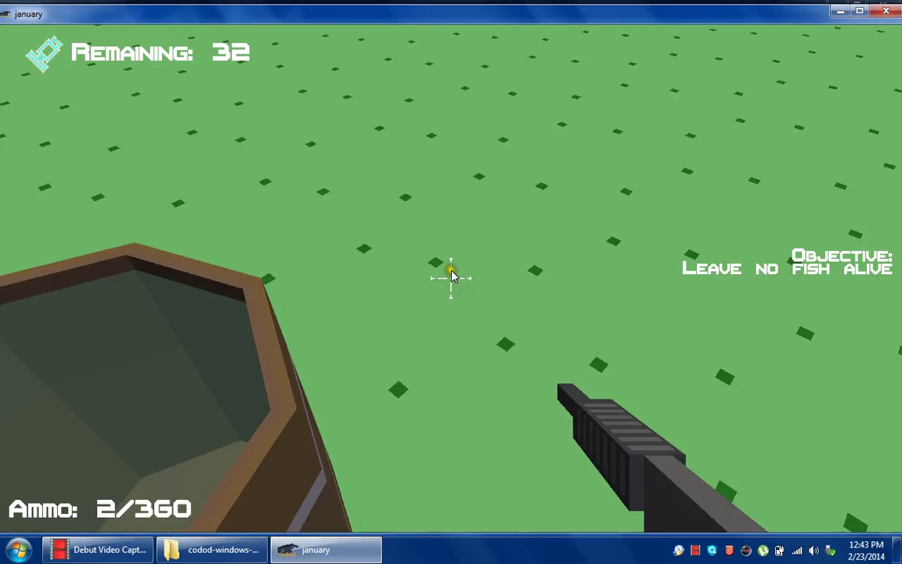
key("w")
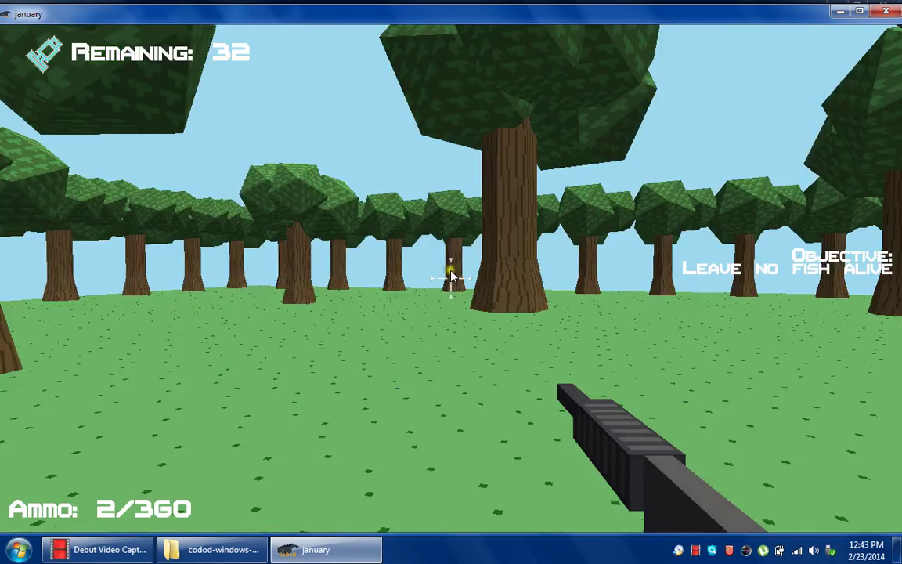
key("w")
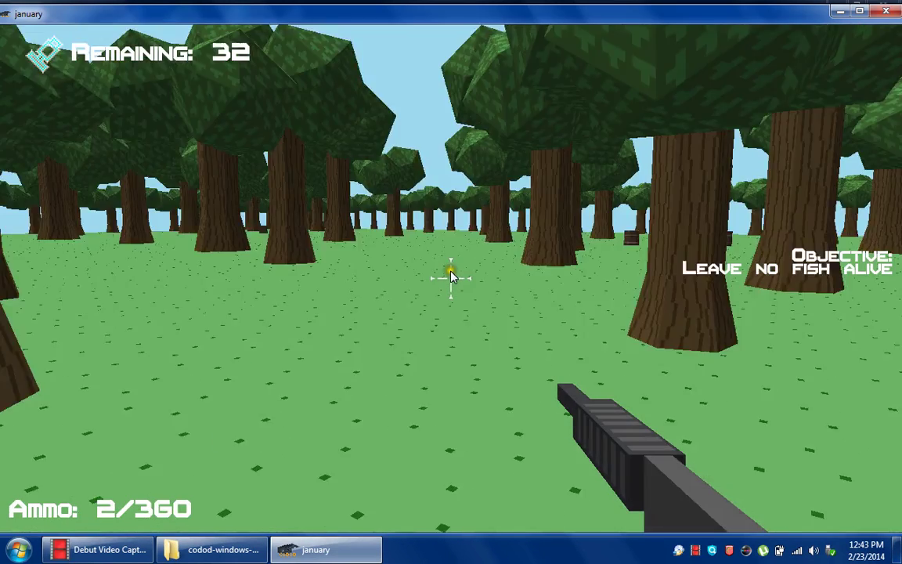
key("w")
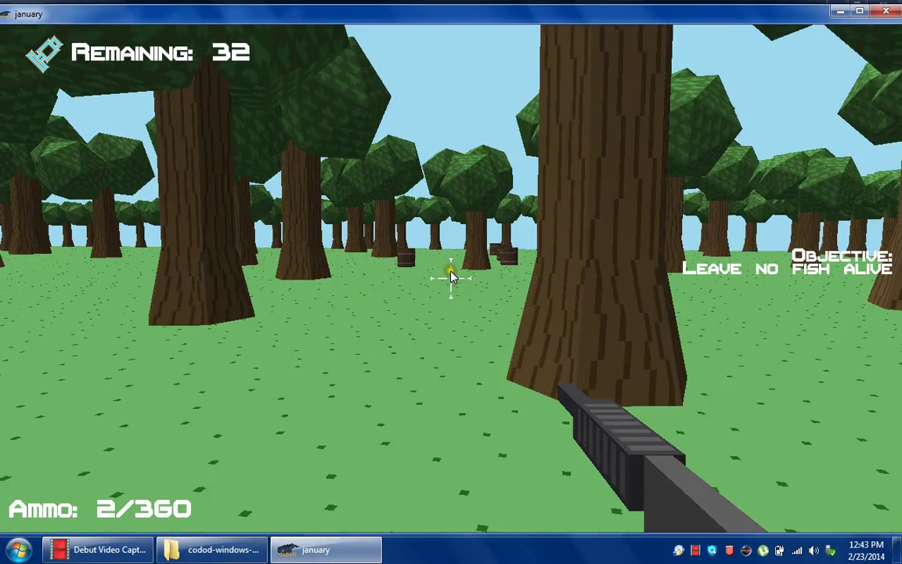
key("w")
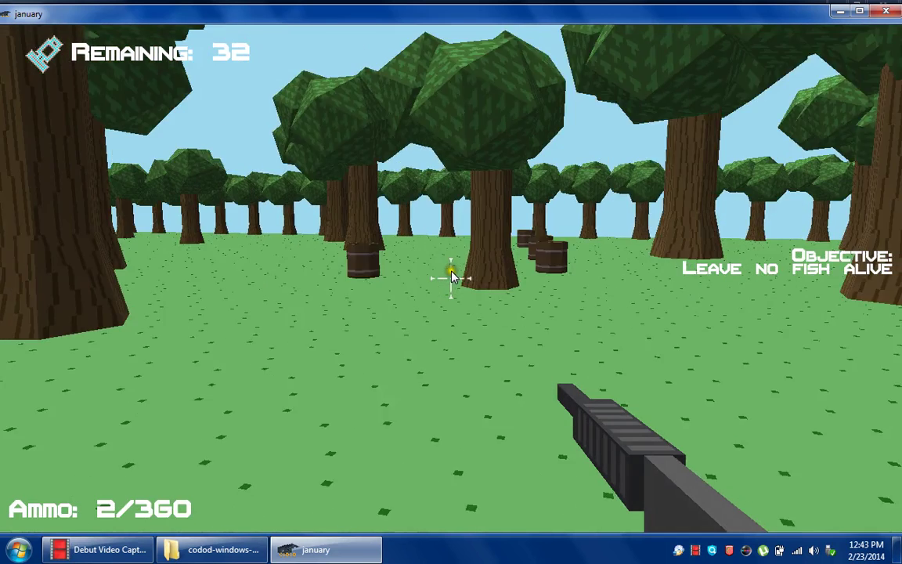
key("w")
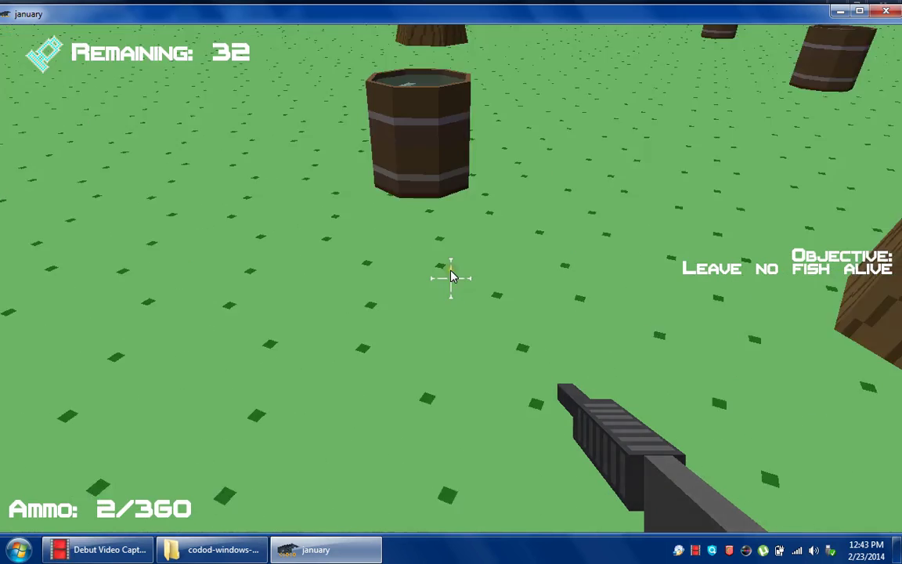
Step: Shoot the fish in this barrel, reloading and firing continuously
left_click(451, 275)
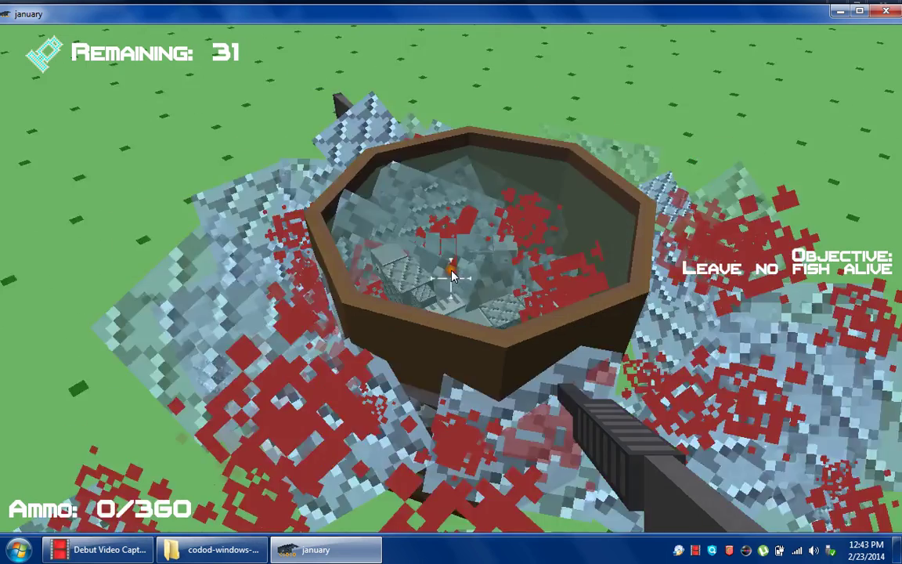
key("r")
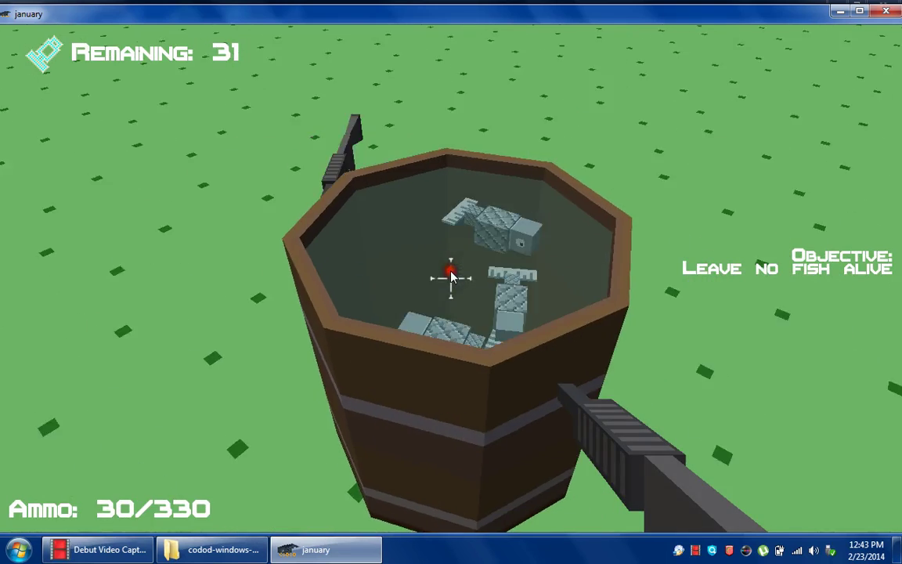
left_click(450, 272)
left_click_drag(451, 273, 451, 275)
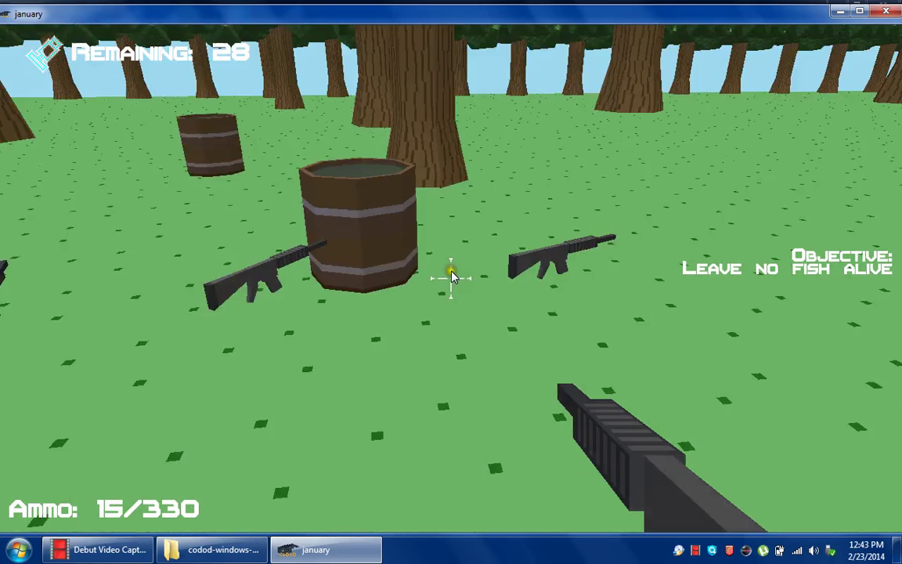
Step: Collect dropped rifles for reserve ammo and empty the rifle into the last barrel
key("w")
key("w")
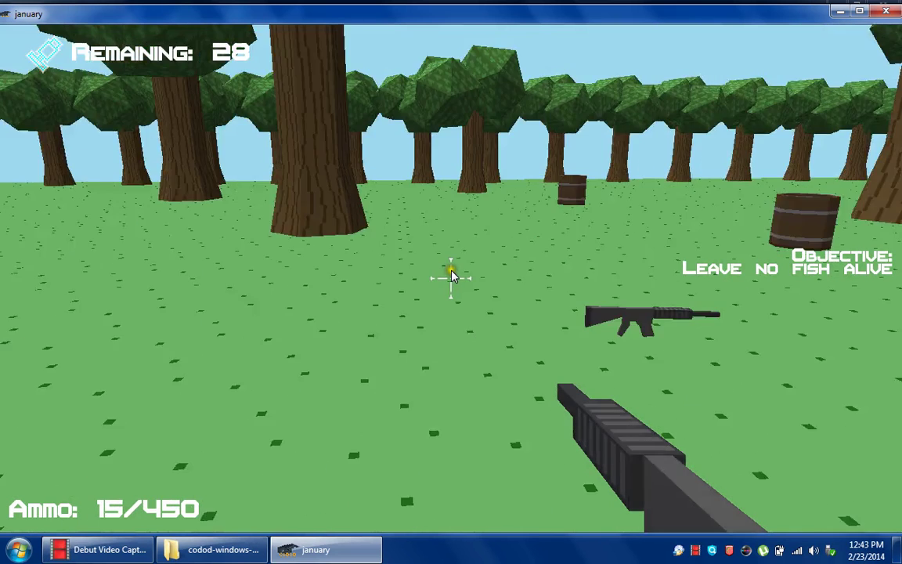
key("w")
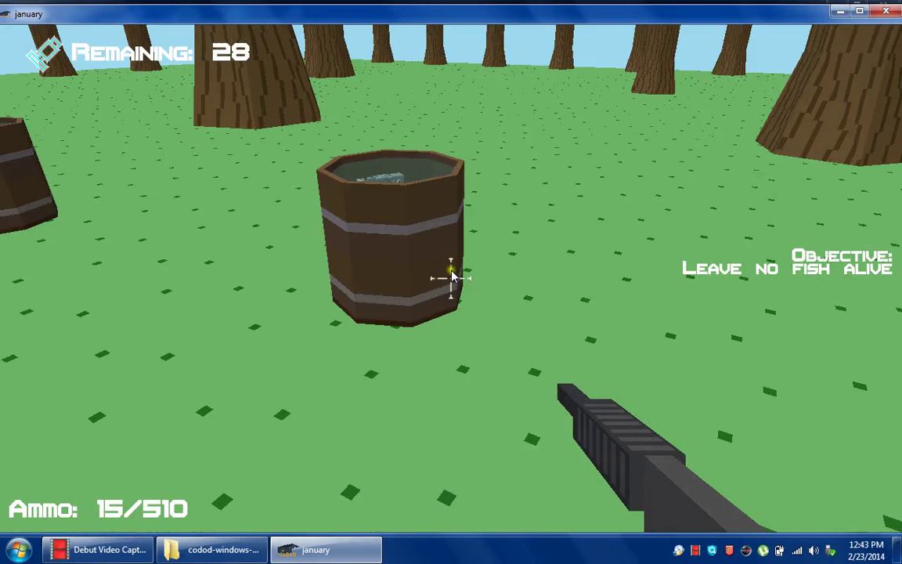
key("w")
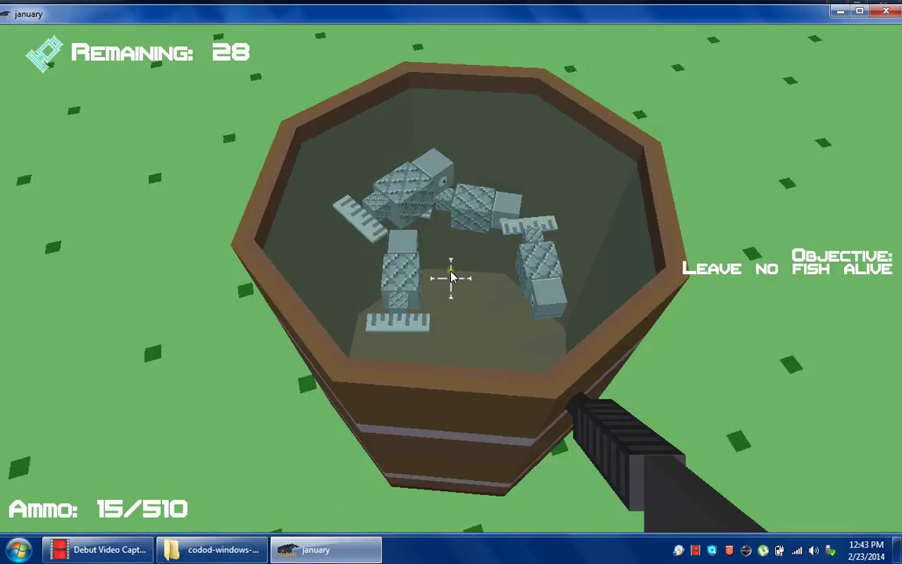
left_click_drag(451, 276, 450, 275)
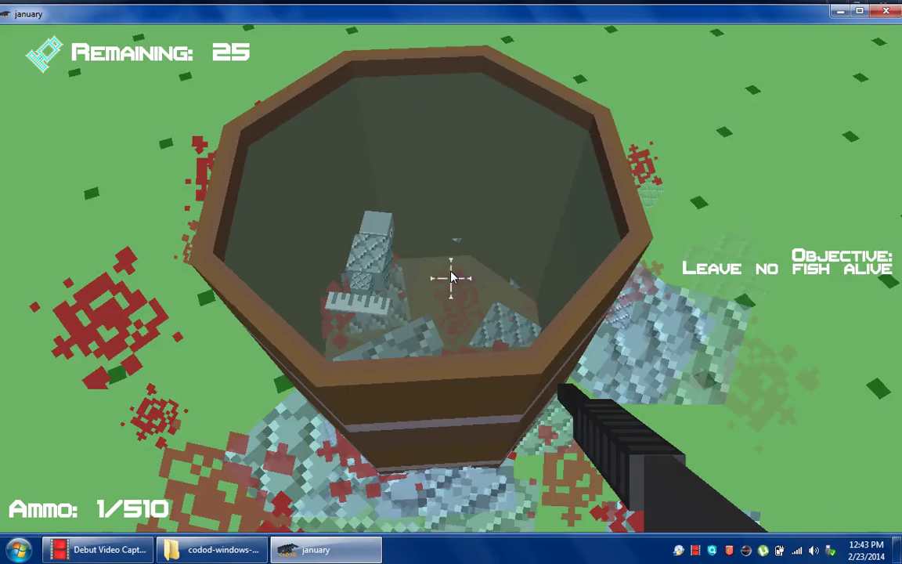
left_click(451, 276)
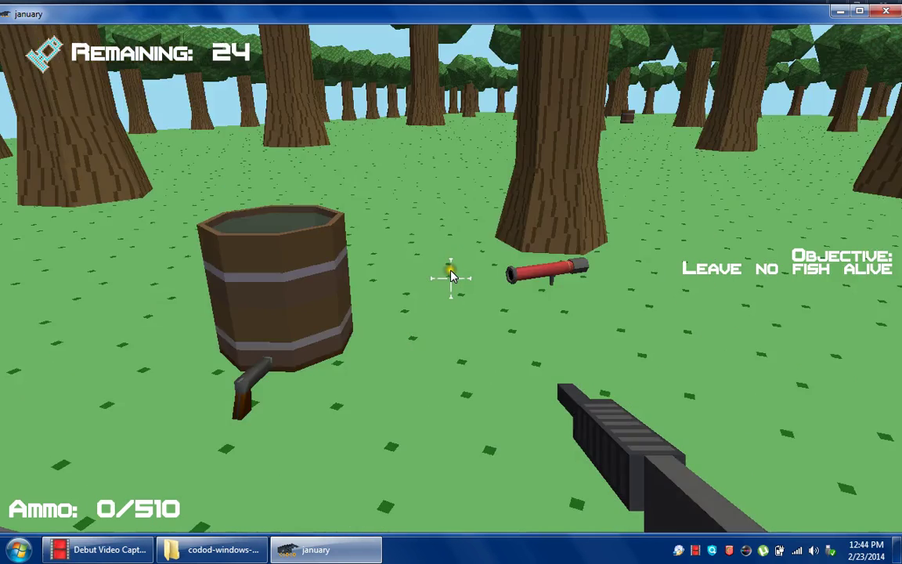
Step: Grab the red rocket launcher and rocket the first two fish barrels
key("w")
key("w")
key("w")
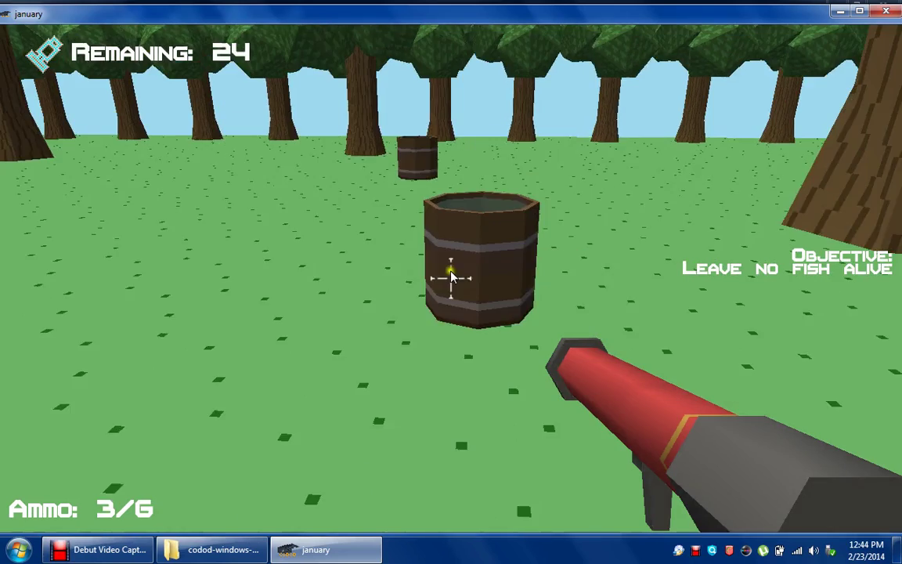
left_click(450, 275)
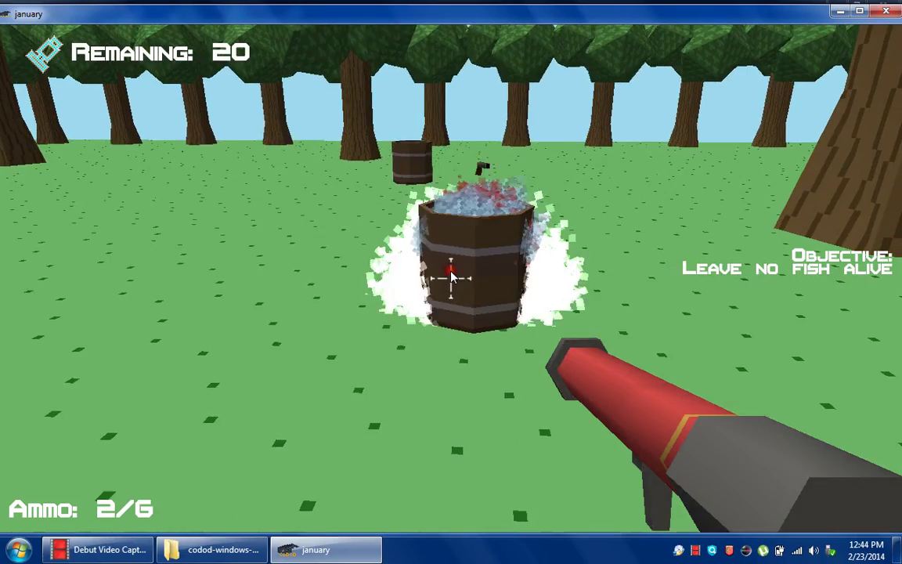
key("r")
key("w")
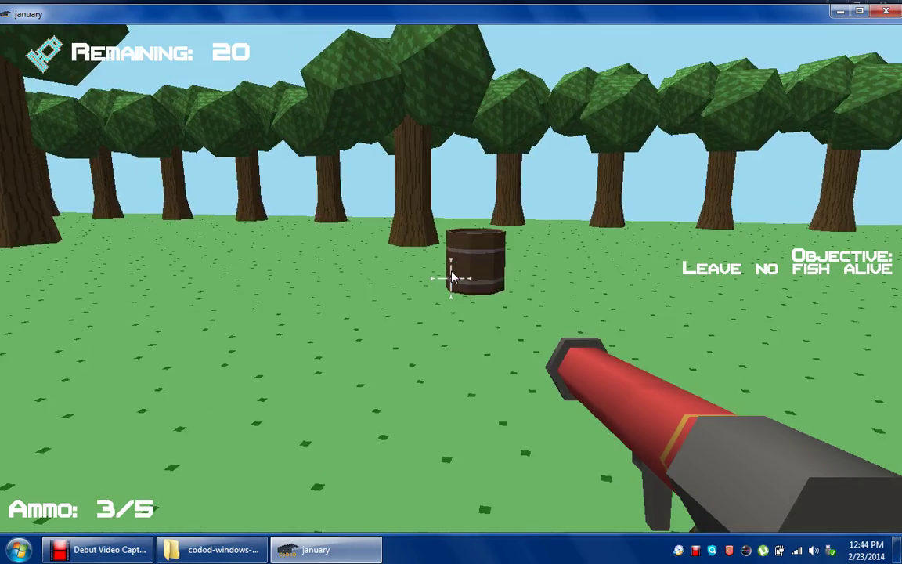
left_click(451, 276)
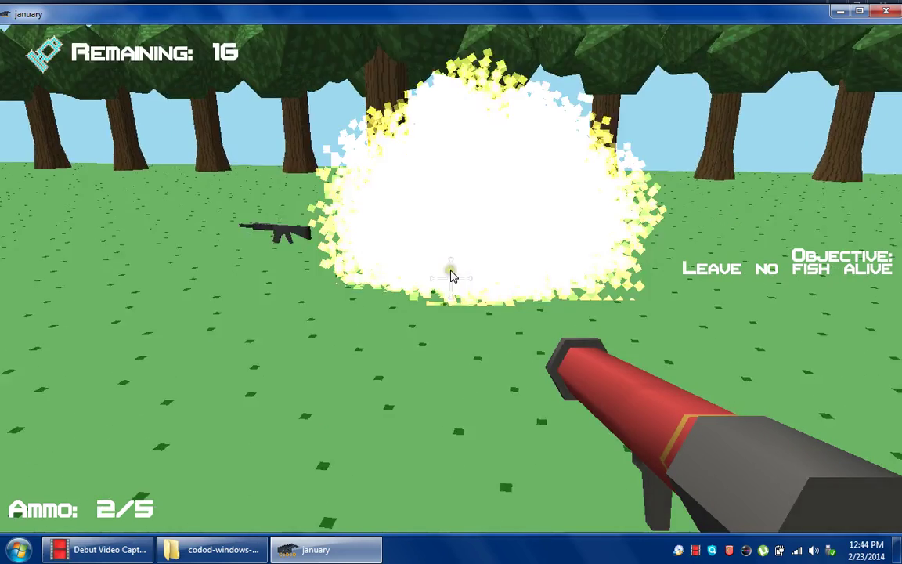
key("w")
key("w")
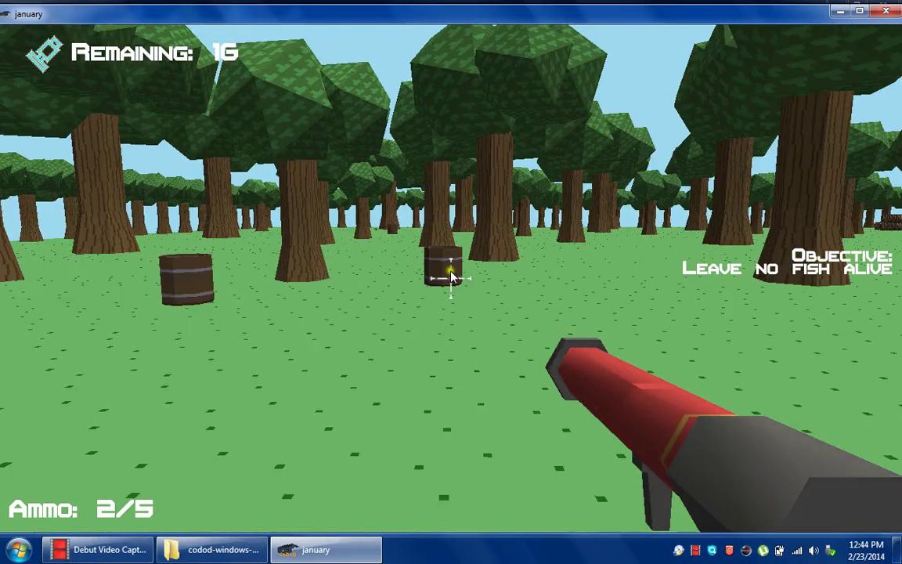
Step: Rocket the remaining distant barrels, reloading between volleys, until Remaining reads 0
left_click(451, 276)
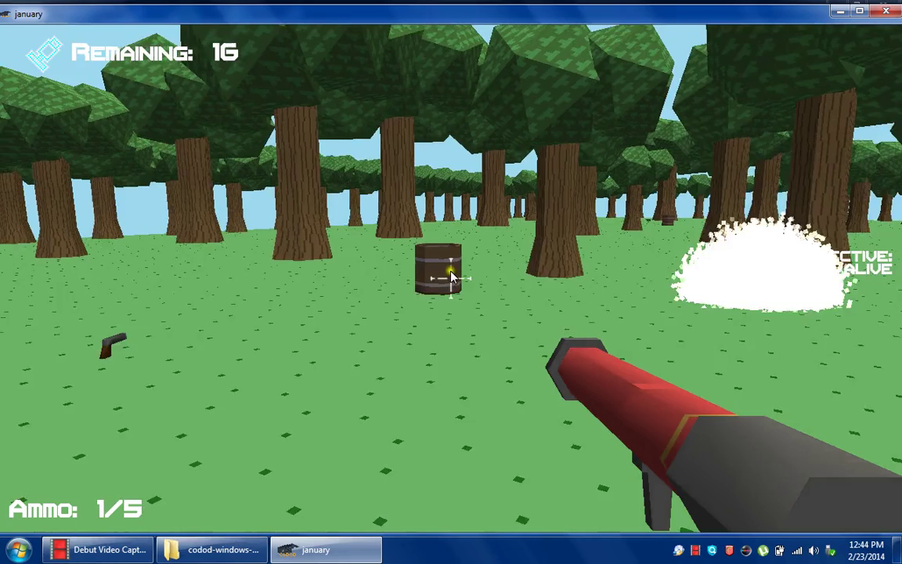
left_click(451, 276)
key("r")
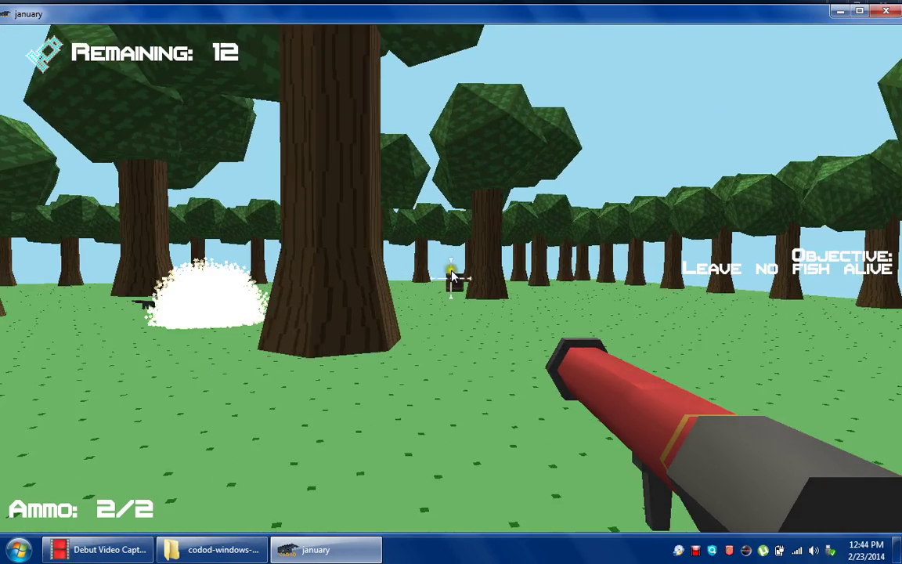
left_click(453, 276)
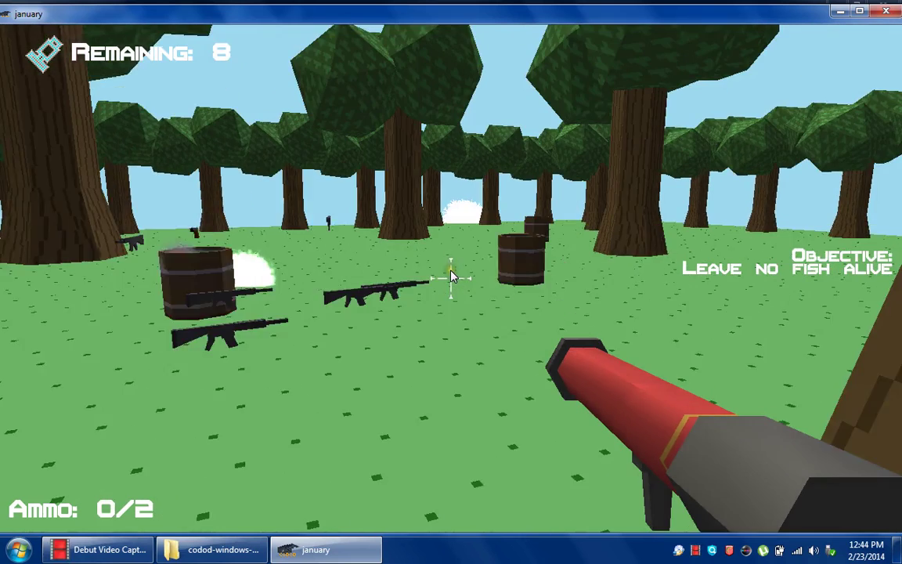
key("r")
left_click(452, 275)
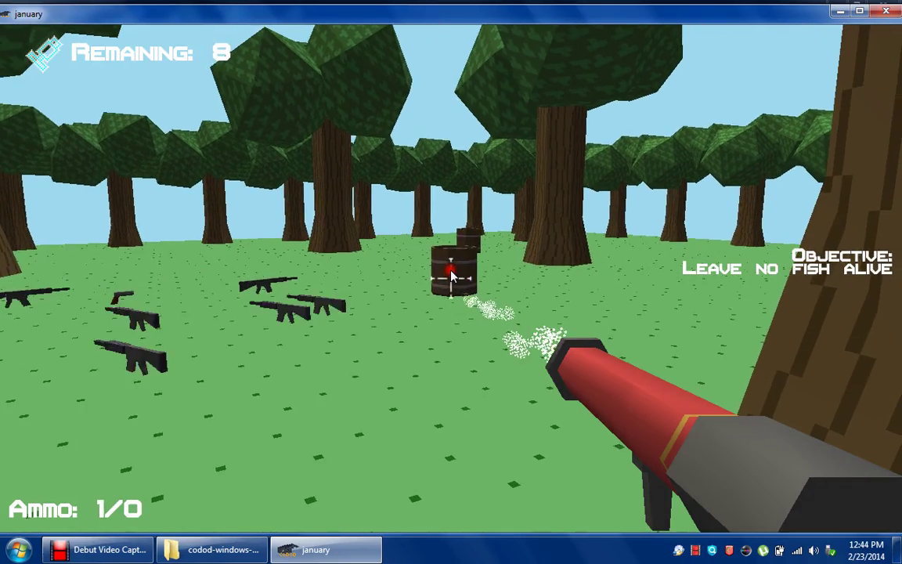
left_click(453, 276)
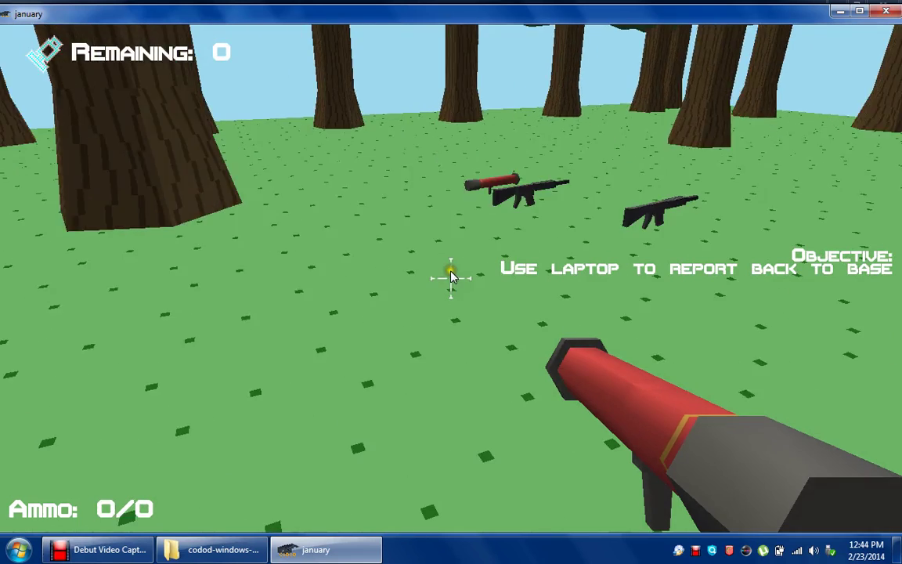
Step: Pick up a dropped launcher, reload, and fire rockets into the treetops
key("w")
key("r")
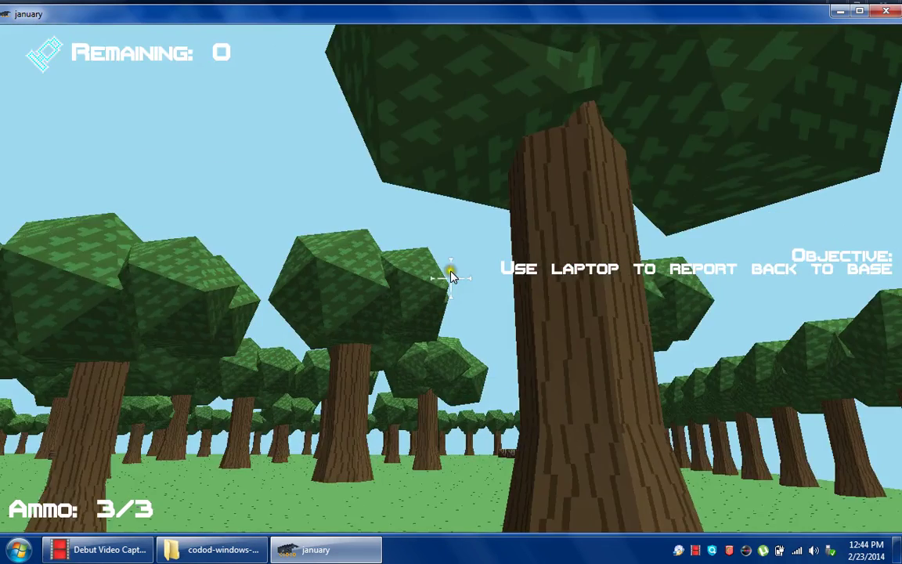
left_click(451, 274)
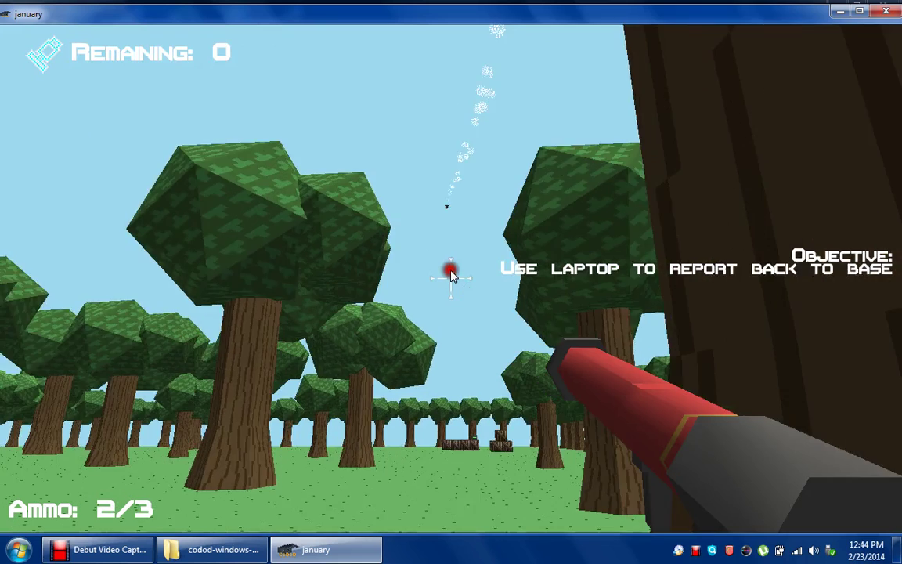
left_click(451, 274)
left_click(450, 274)
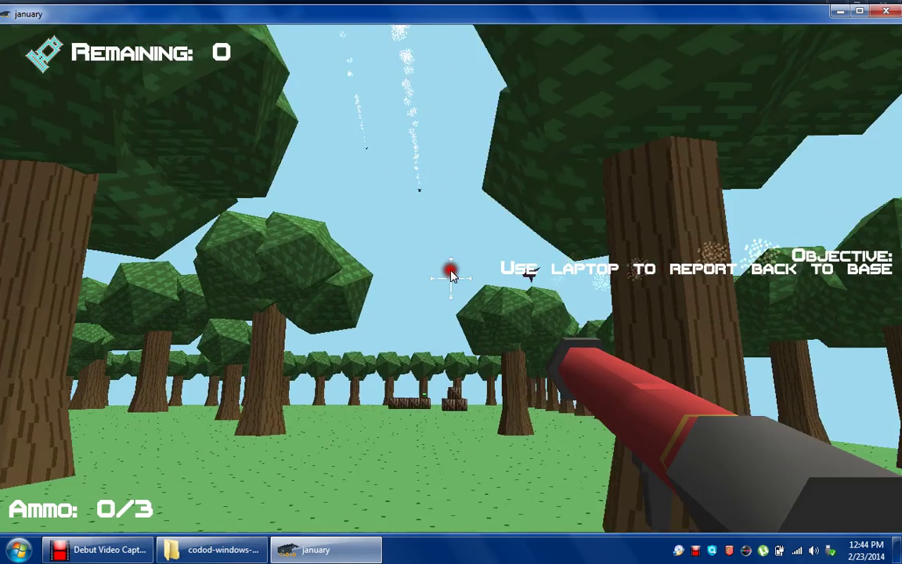
Step: Reload and walk up to the laptop on the crates, firing rockets nearby
key("r")
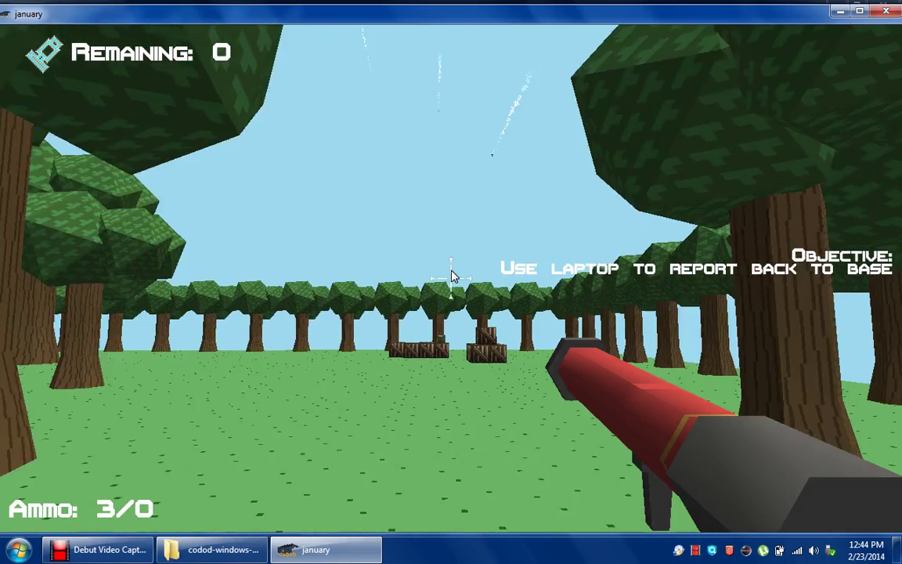
key("w")
left_click(451, 274)
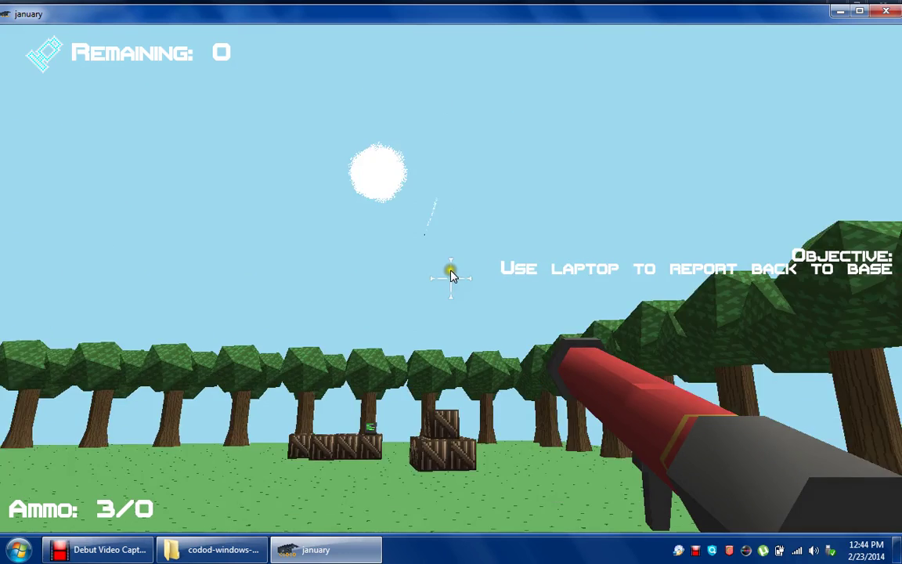
key("w")
key("w")
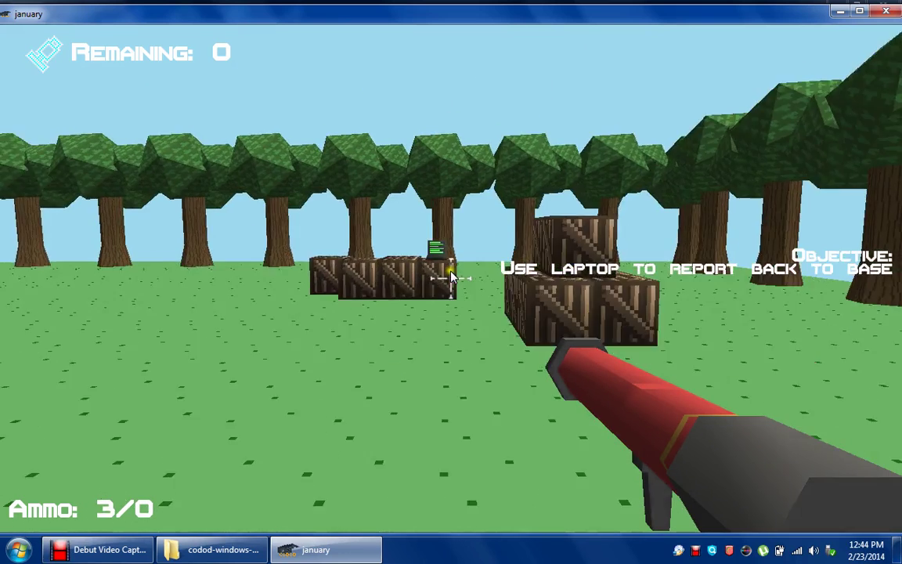
left_click(451, 274)
left_click(451, 274)
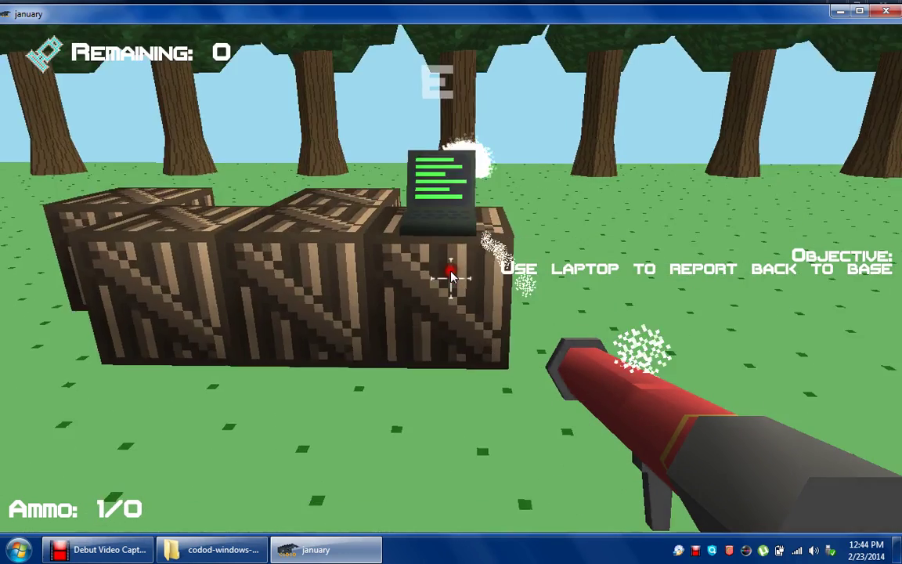
key("w")
Step: Use the laptop to report back, dismiss the dialog, and look up at the sky
key("a")
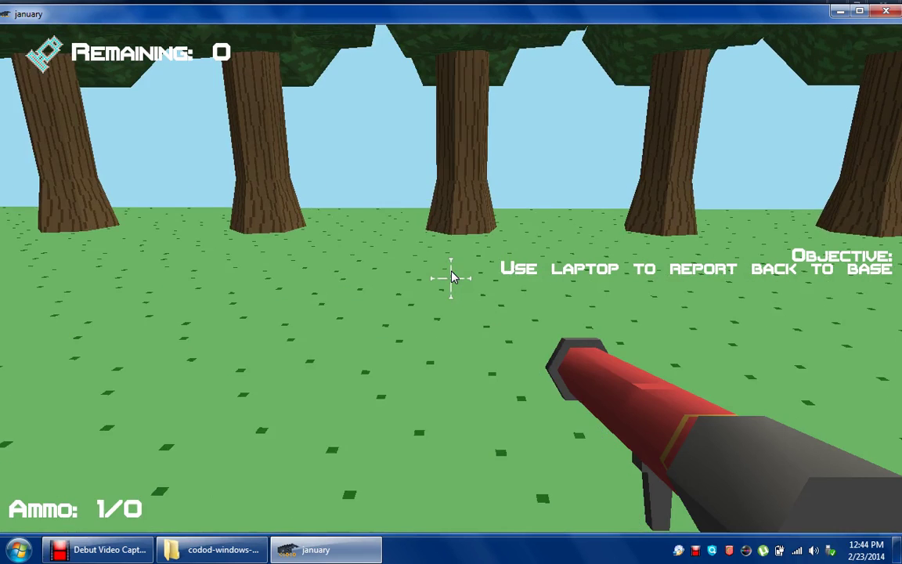
key("e")
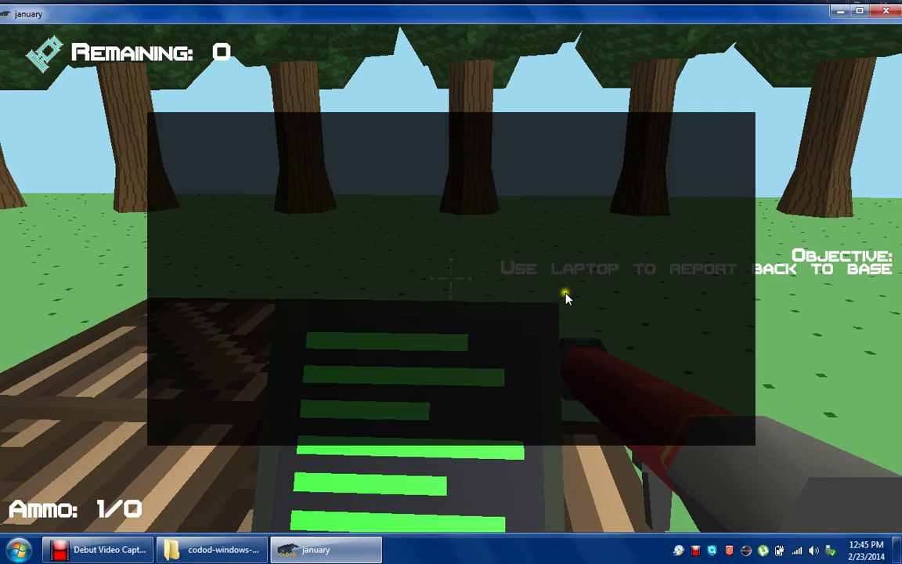
left_click(710, 423)
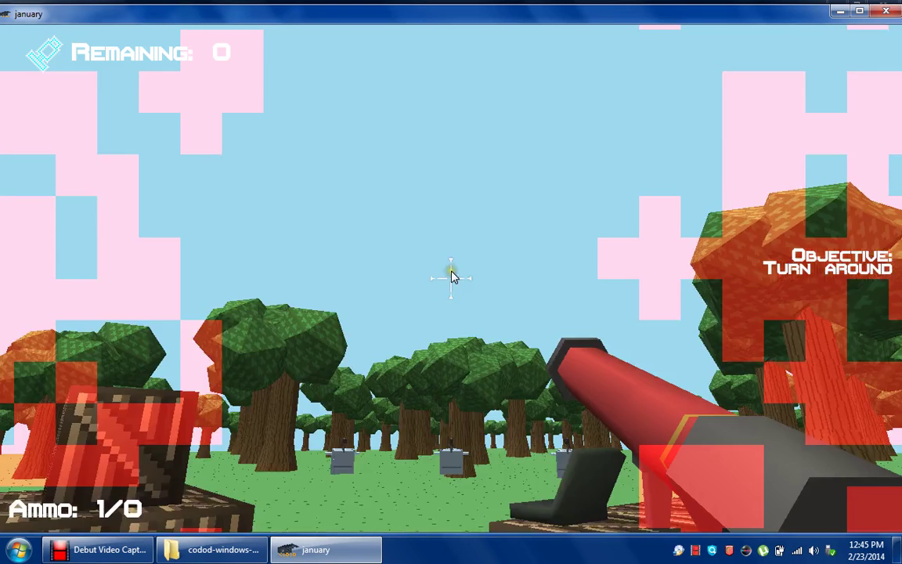
left_click_drag(451, 276, 450, 273)
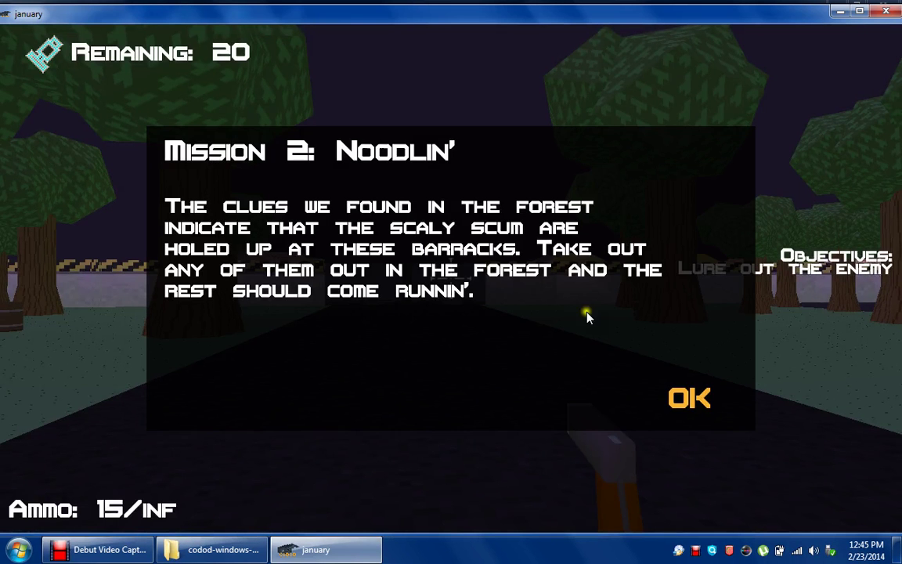
Step: Dismiss the Mission 2 briefing and shoot the fish in the first barrel
left_click(693, 394)
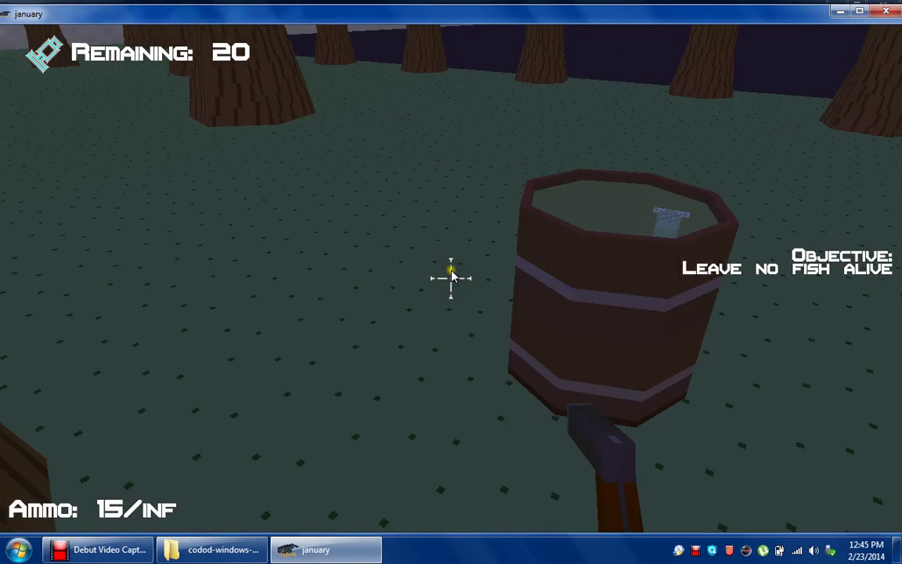
left_click(451, 276)
left_click(451, 275)
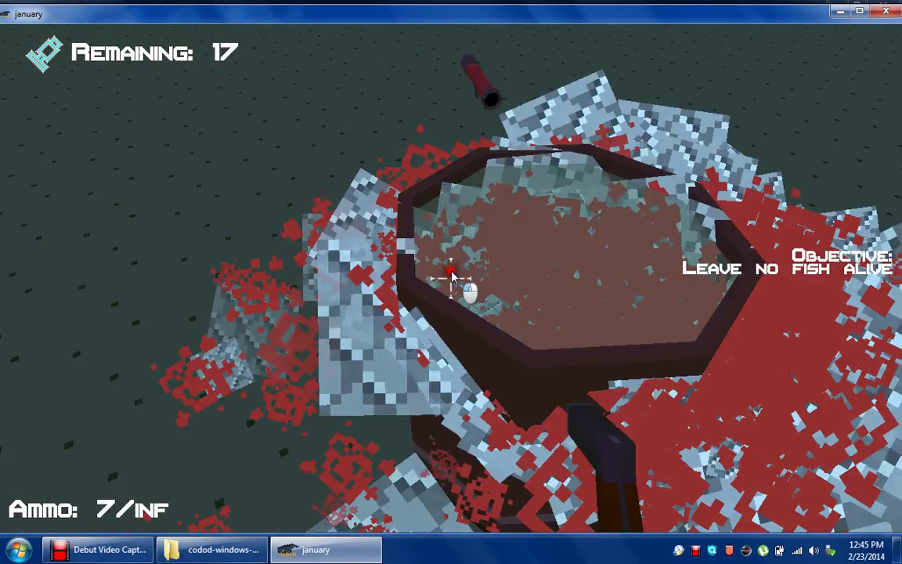
left_click(451, 275)
left_click(451, 275)
left_click(451, 275)
left_click(450, 275)
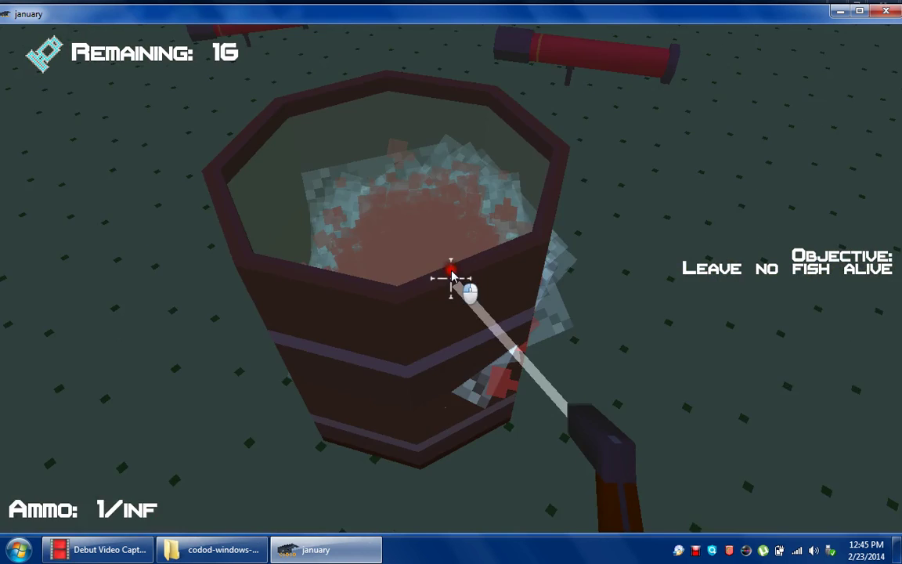
Step: Switch to the red launcher, pick one up, and rocket the distant barrels
key("2")
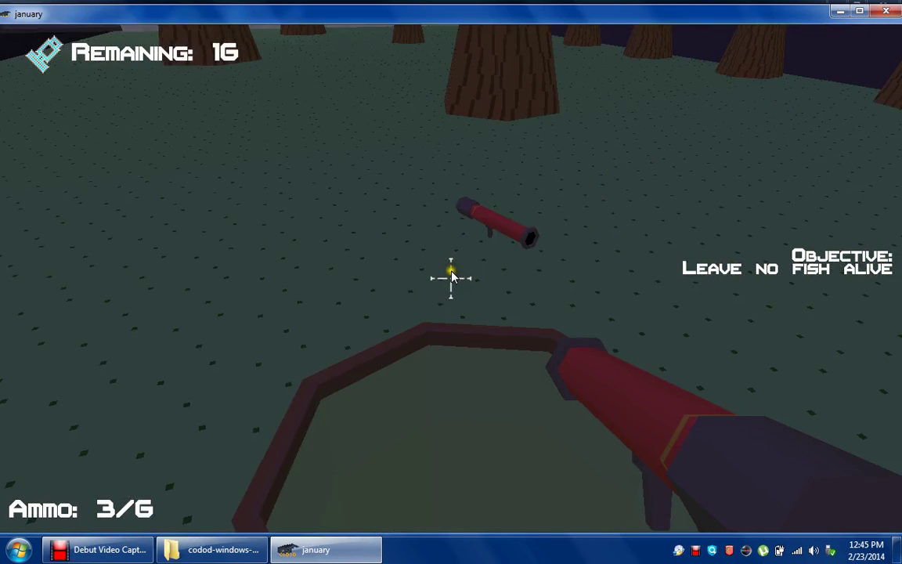
key("w")
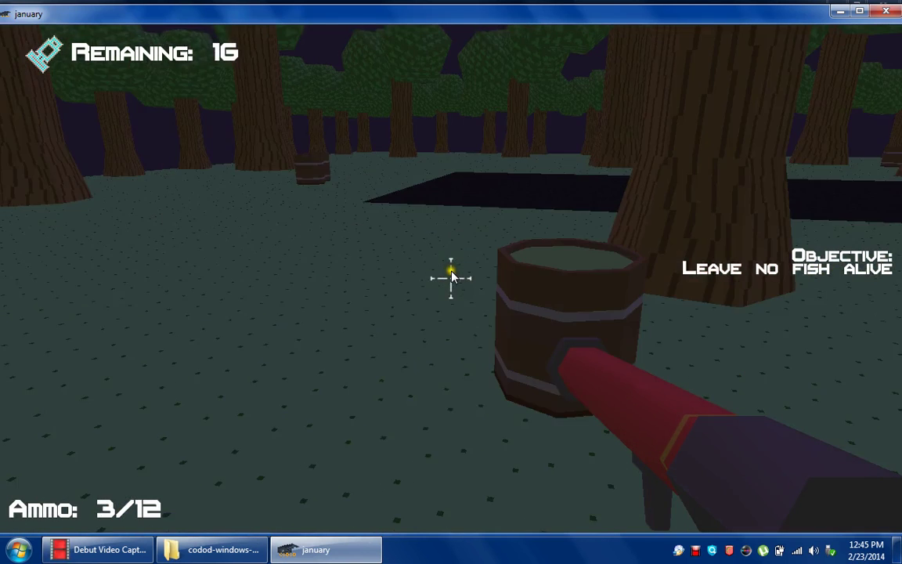
left_click(451, 277)
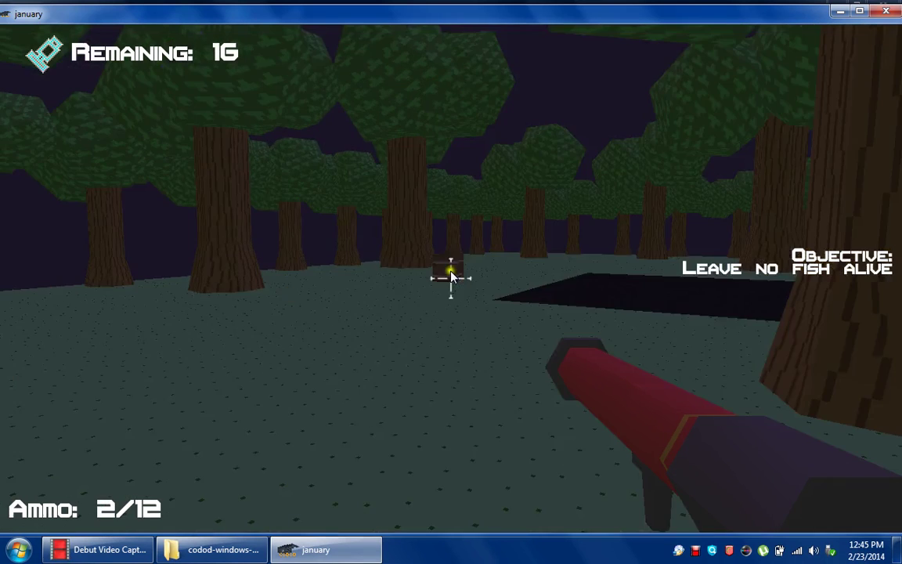
left_click(451, 277)
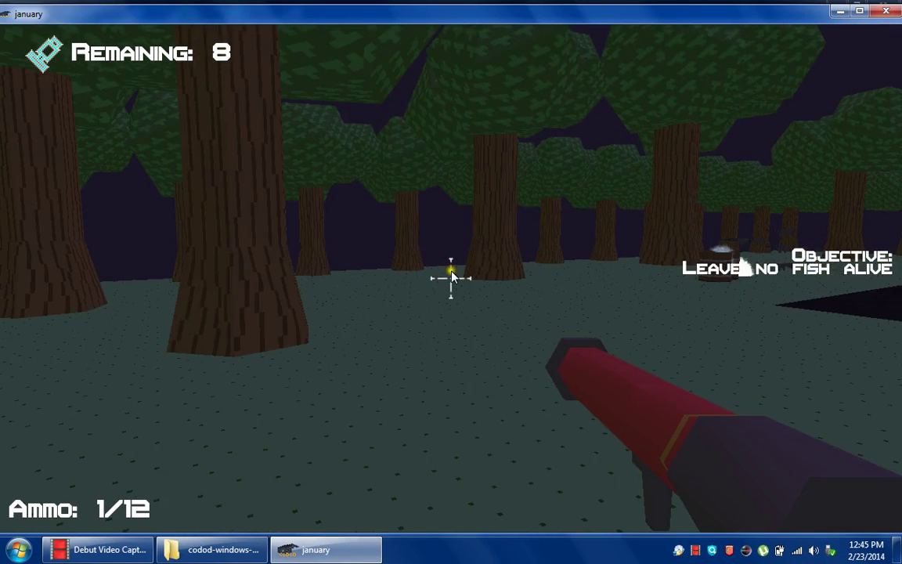
Step: Collect dropped rifles and spray gunfire into the barrel beside the tree
key("w")
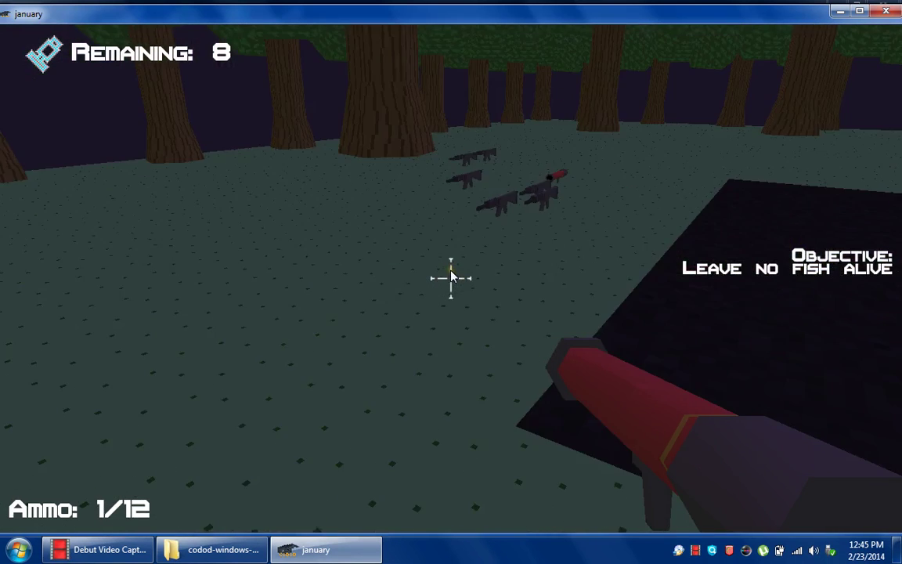
key("w")
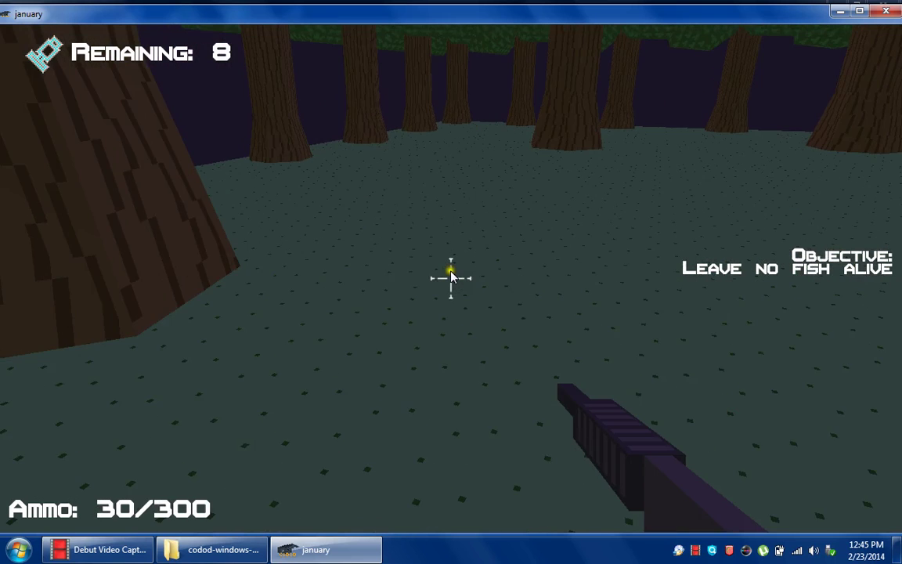
key("w")
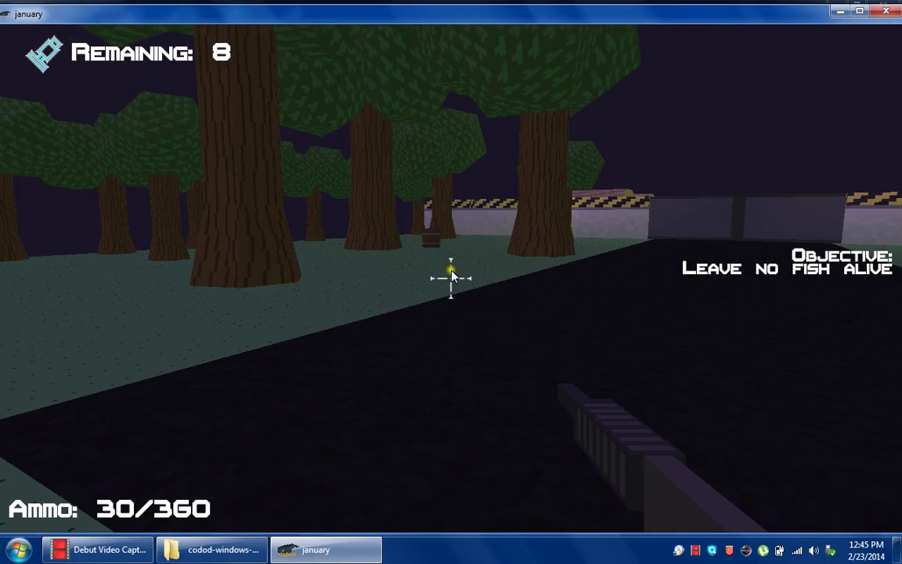
key("w")
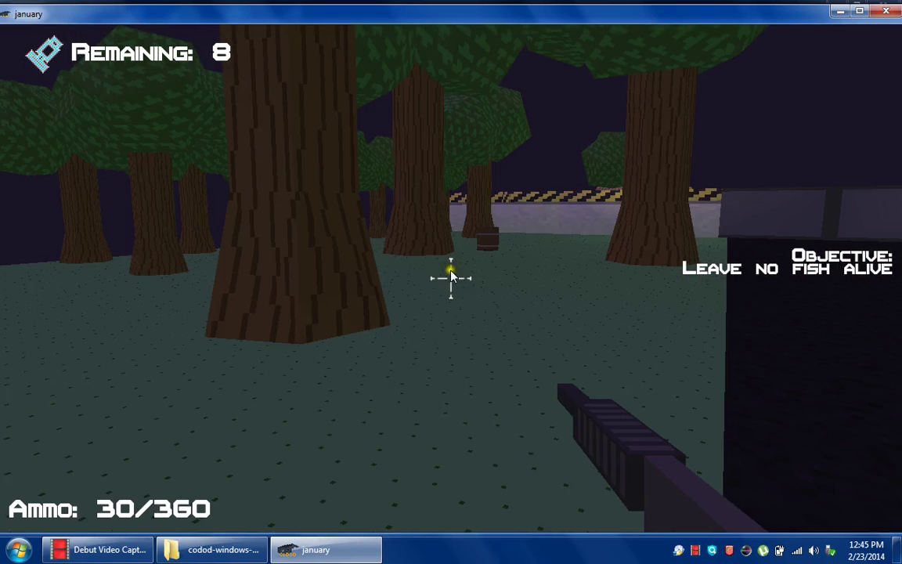
key("w")
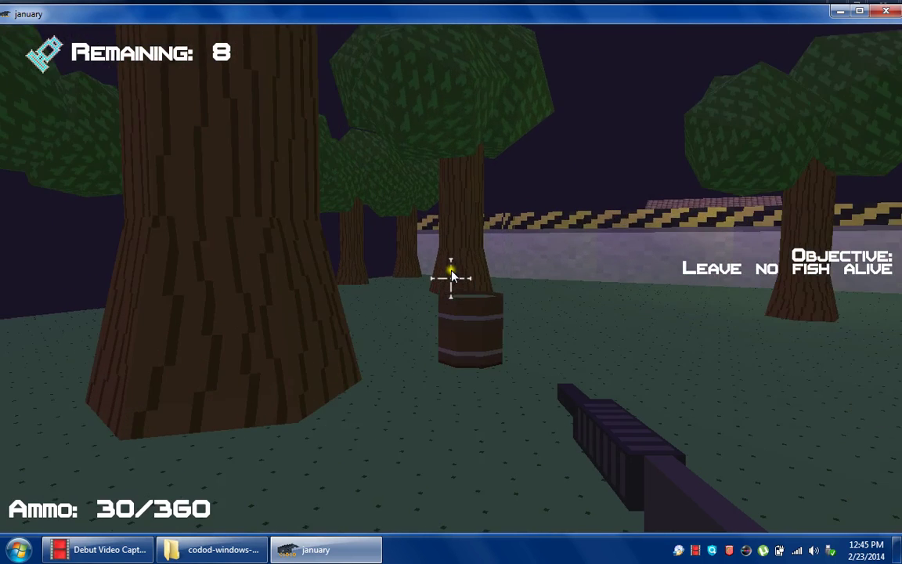
key("w")
left_click_drag(450, 274, 450, 272)
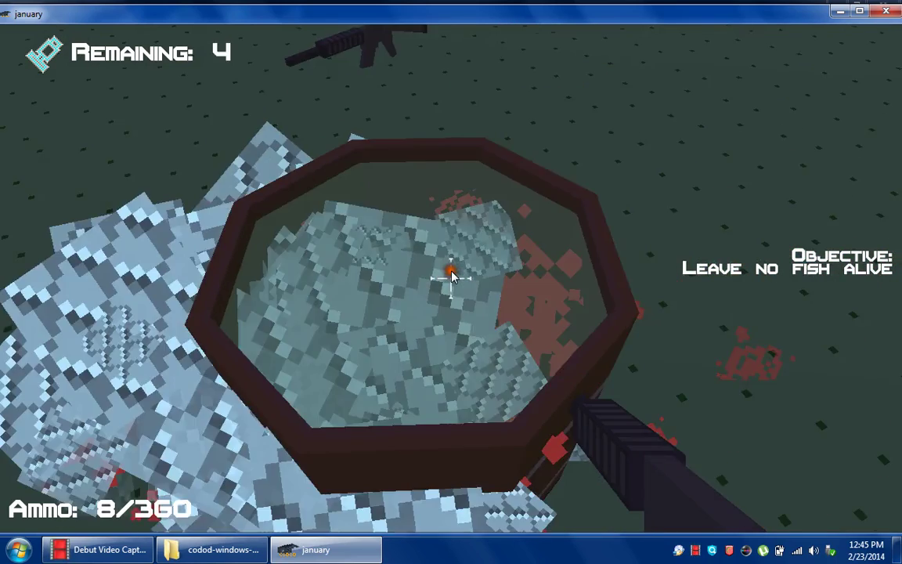
Step: Pick up another rifle and move up beside the barrel among the trees
key("w")
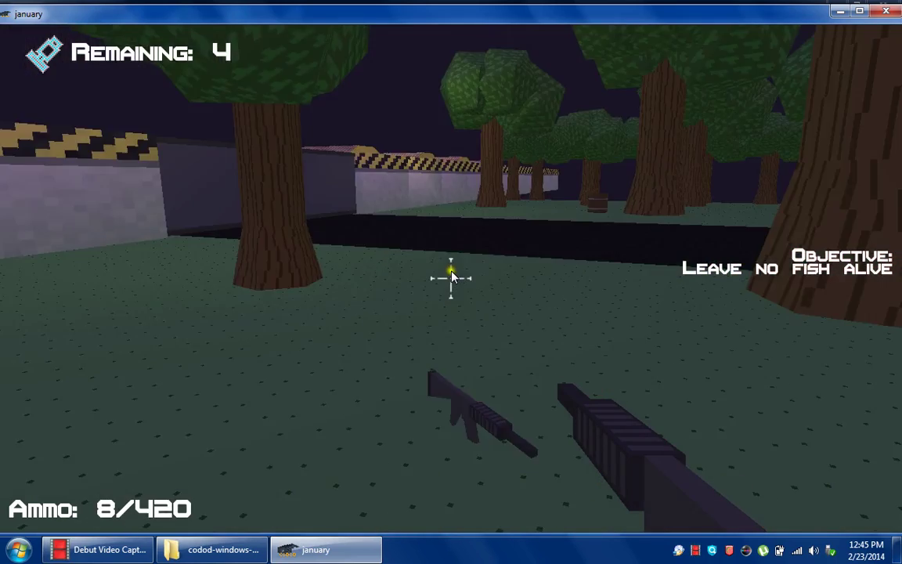
key("w")
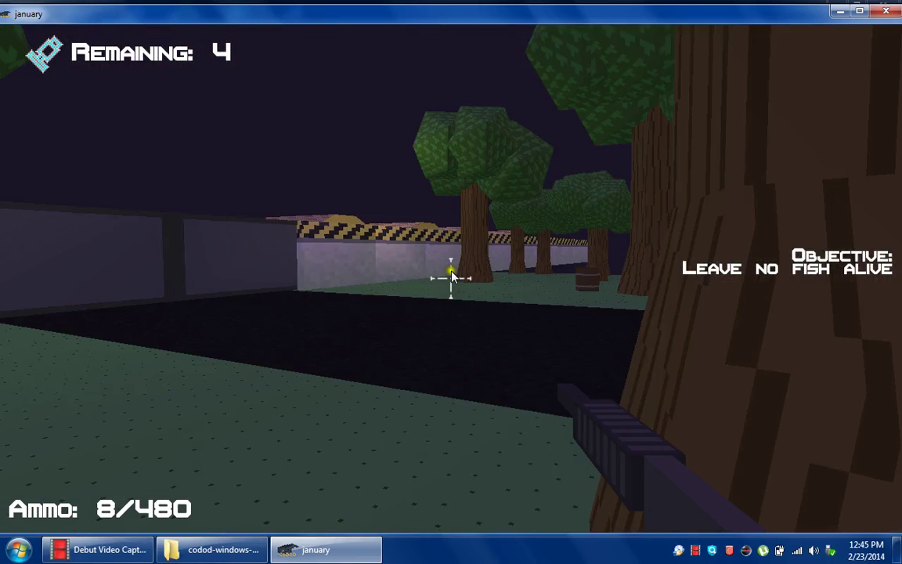
key("w")
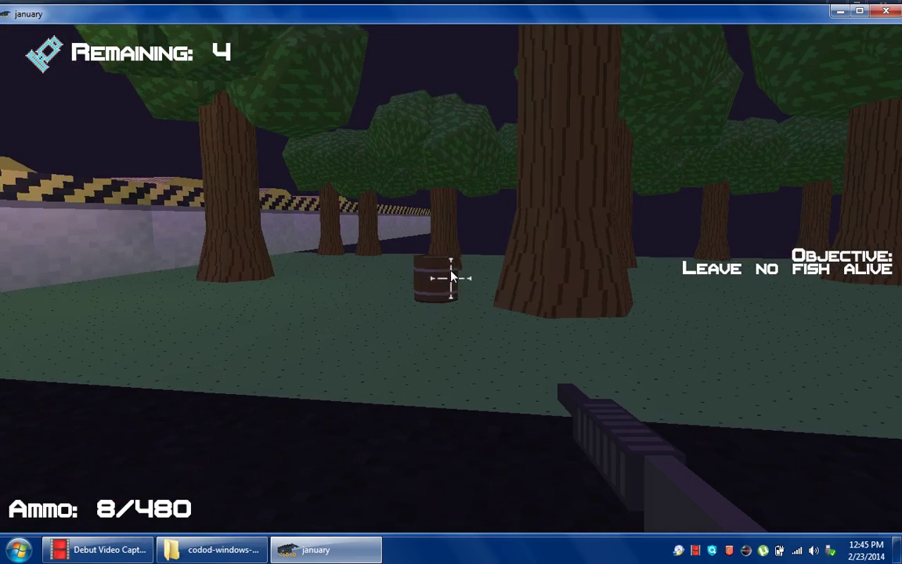
key("w")
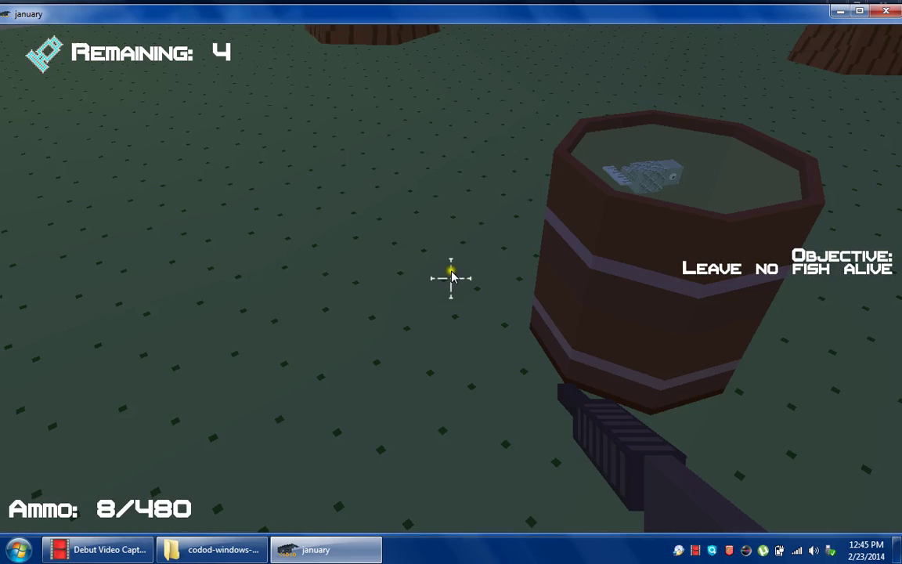
Step: Shoot the barrel's fish, reloading once, to finish the last forest barrel
left_click(450, 276)
left_click(451, 277)
left_click(451, 276)
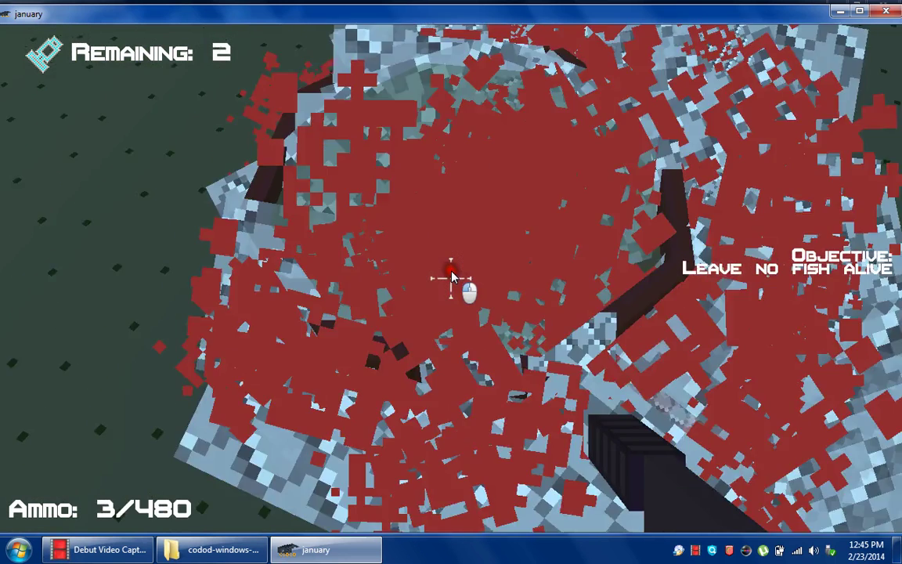
left_click(451, 276)
left_click(450, 276)
key("r")
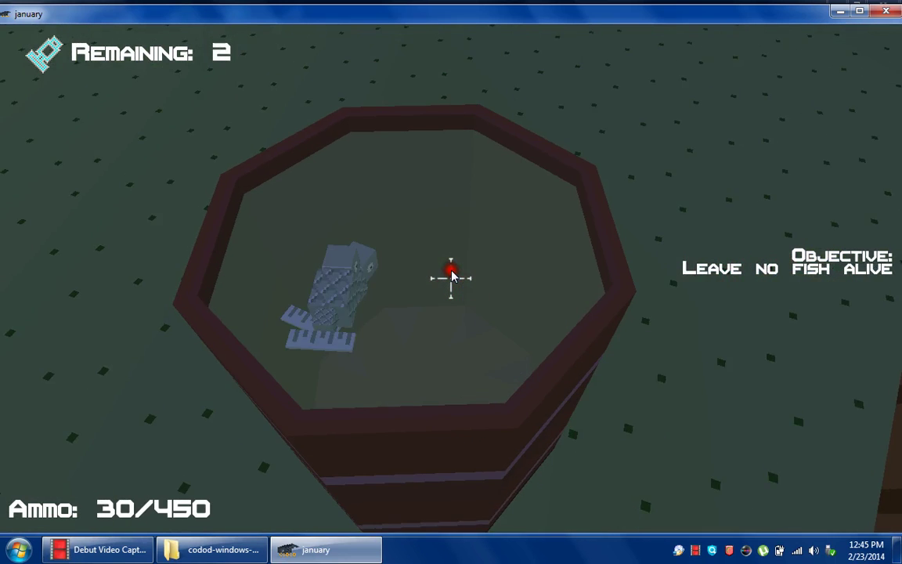
left_click(451, 277)
left_click(450, 276)
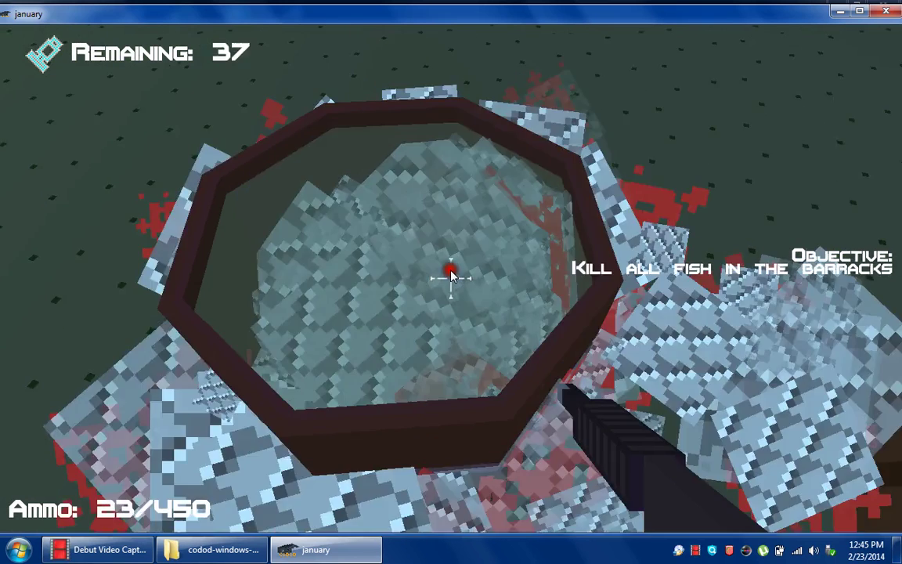
left_click(450, 276)
left_click(451, 276)
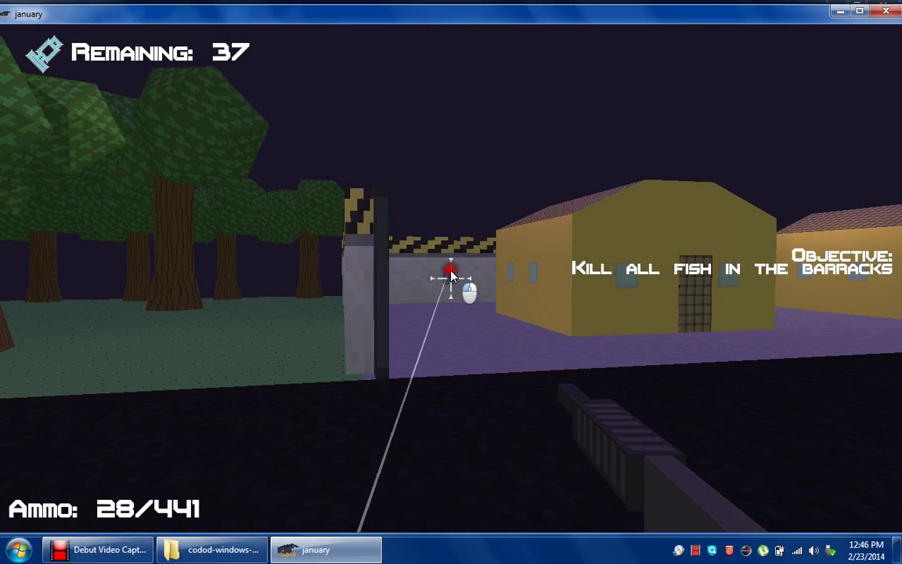
Step: Shoot fish near the yellow building and the crates
left_click_drag(451, 274, 450, 274)
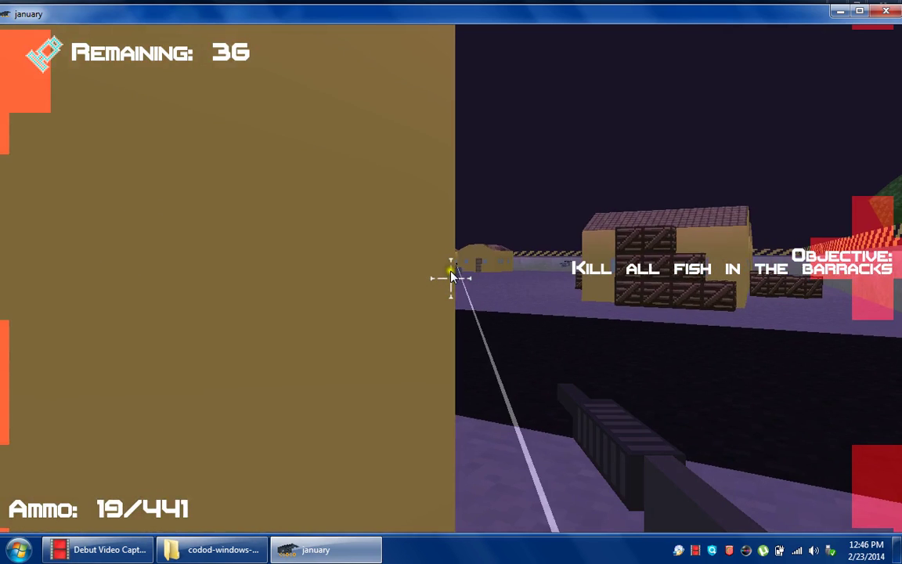
left_click(451, 274)
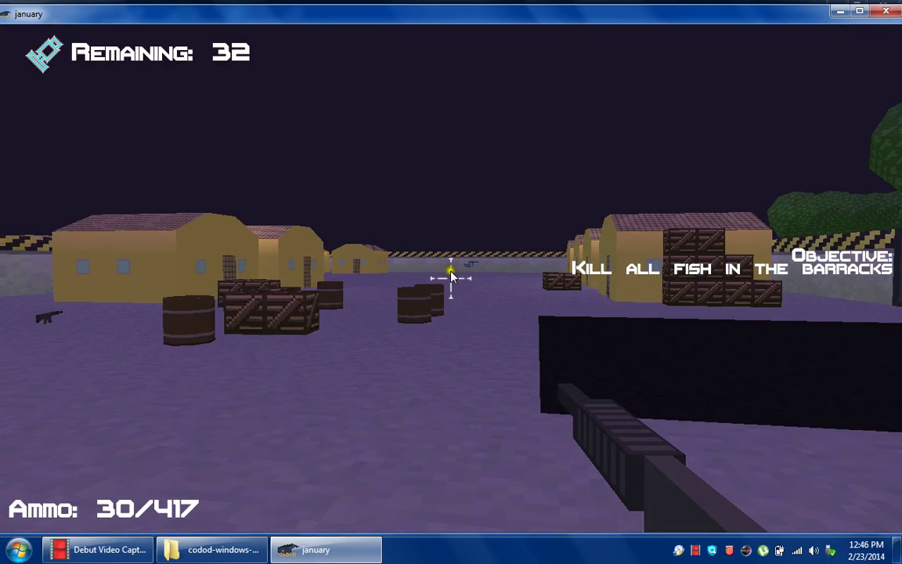
left_click(451, 274)
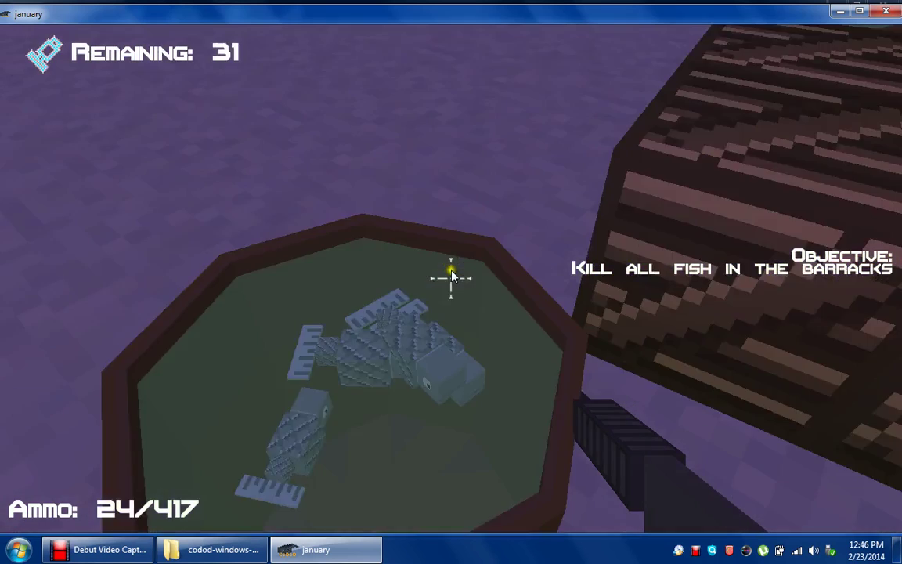
left_click(451, 274)
left_click(451, 274)
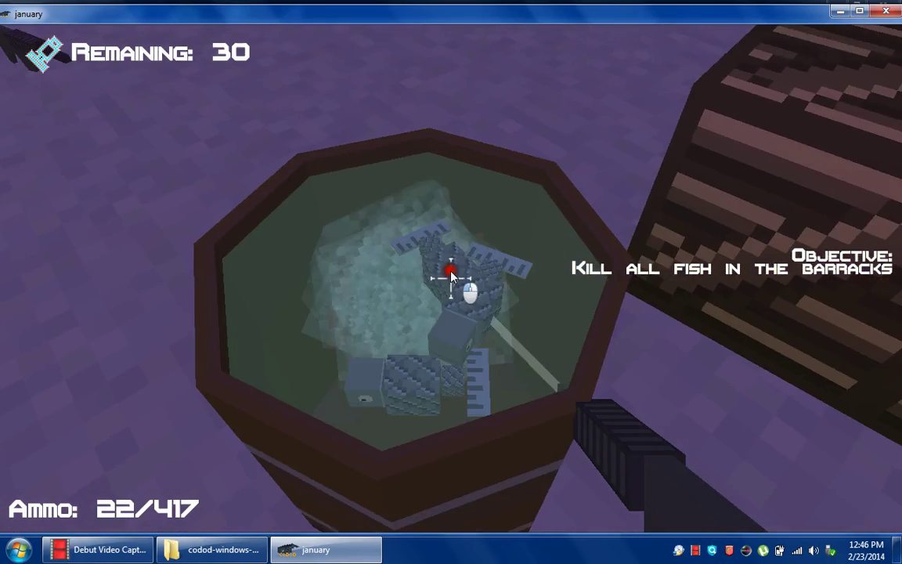
left_click(451, 274)
left_click(451, 274)
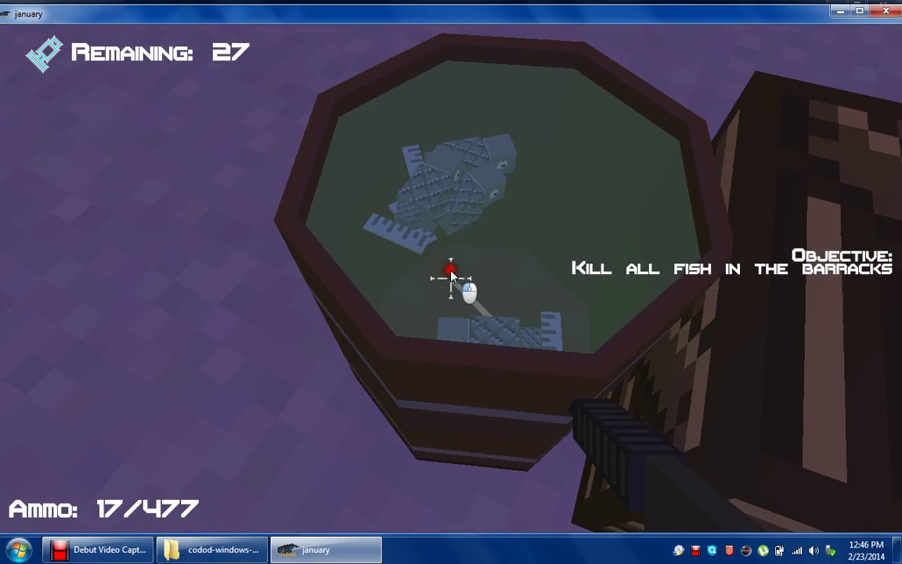
Step: Shoot the fish in the next few barracks barrels
left_click(451, 274)
left_click(451, 274)
left_click(451, 274)
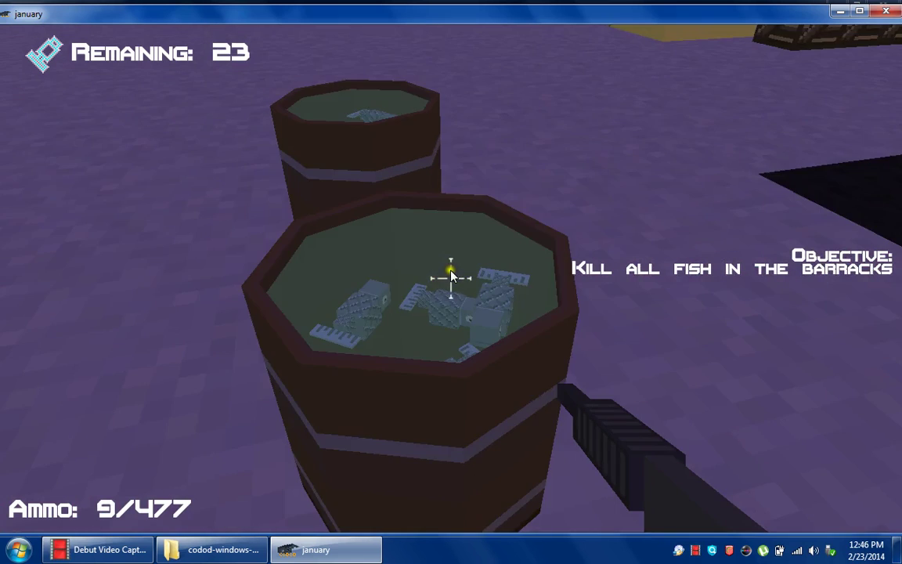
left_click(451, 274)
left_click(451, 274)
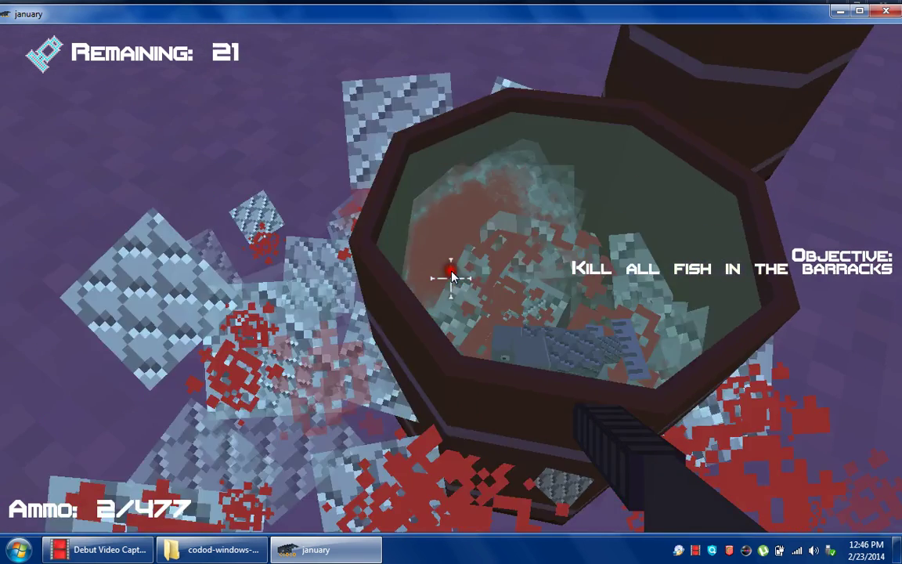
left_click(451, 274)
left_click(450, 273)
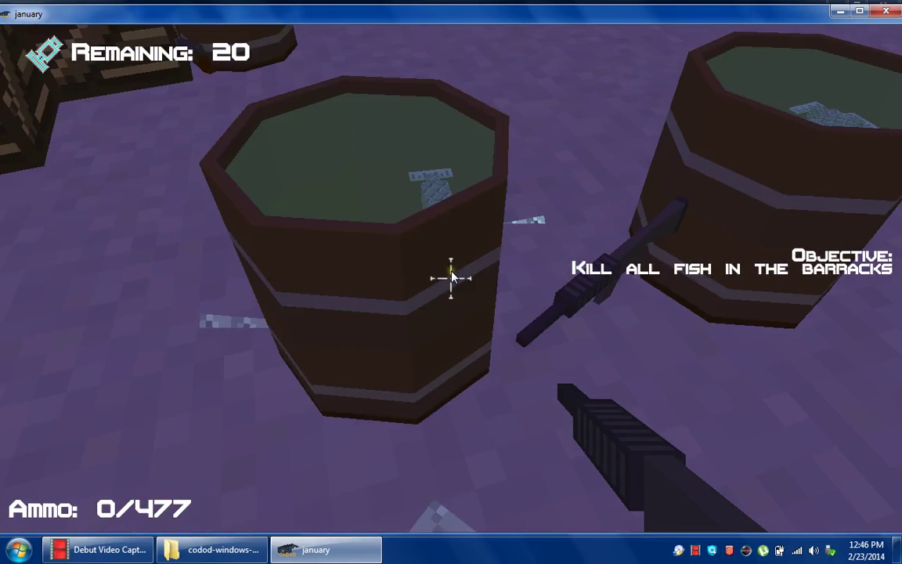
left_click(450, 274)
Step: Reload the rifle and keep clearing fish from more barrels
key("r")
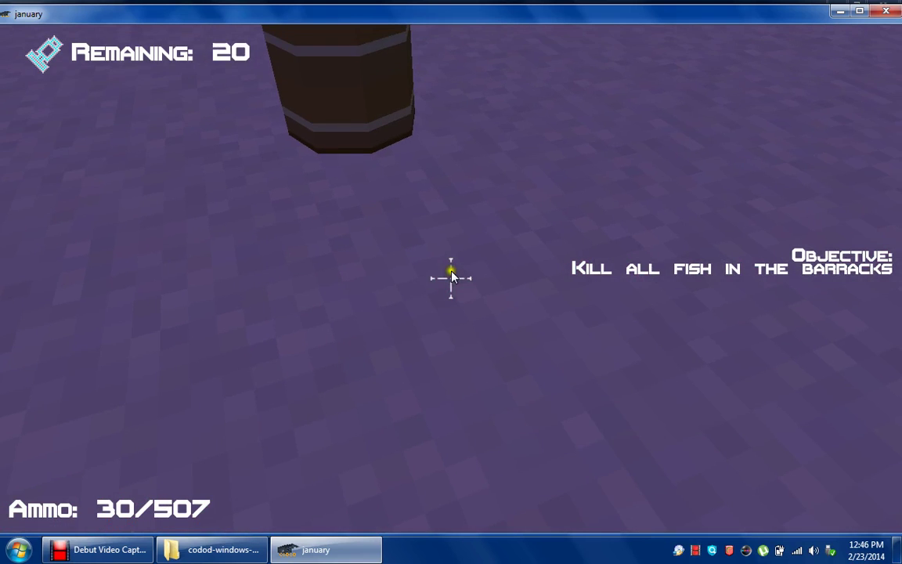
left_click(451, 274)
left_click(450, 274)
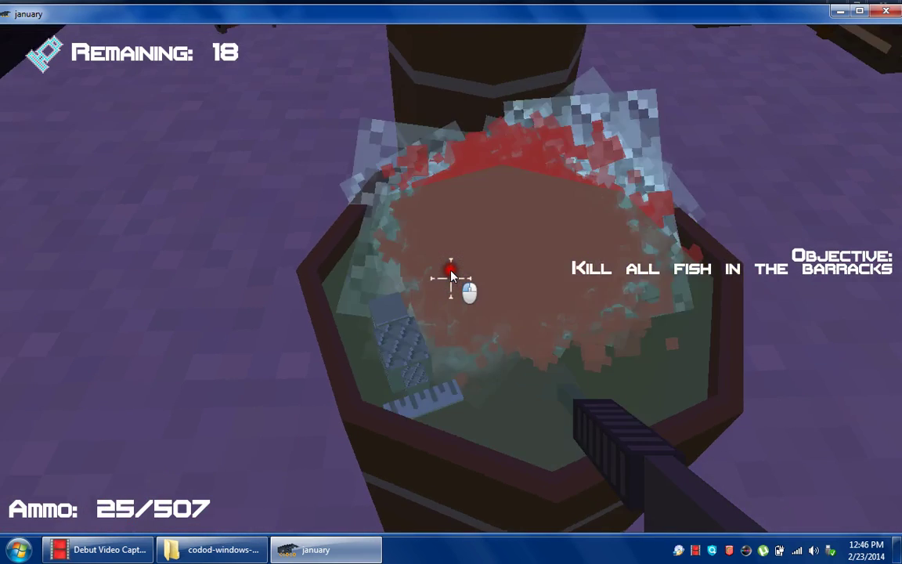
left_click(451, 274)
left_click(451, 274)
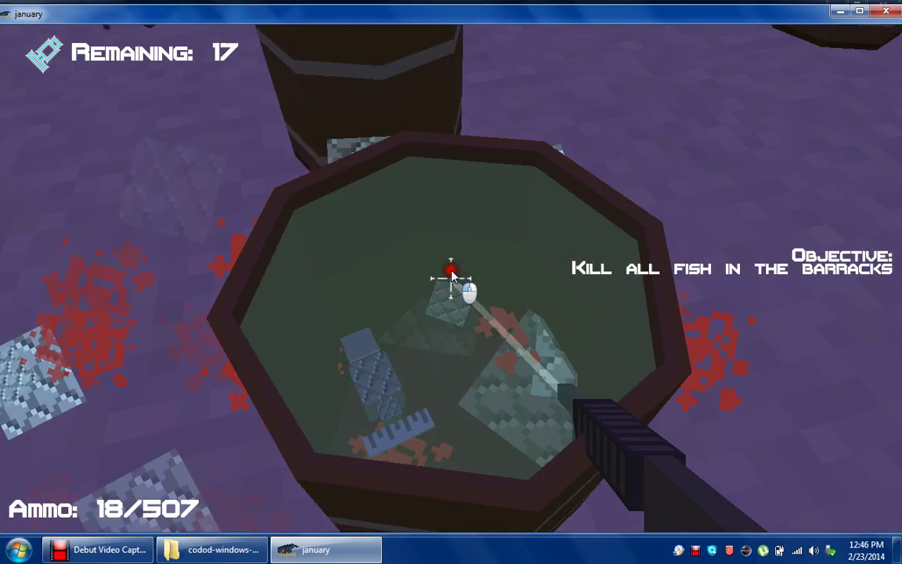
left_click(450, 274)
left_click(451, 274)
left_click(451, 274)
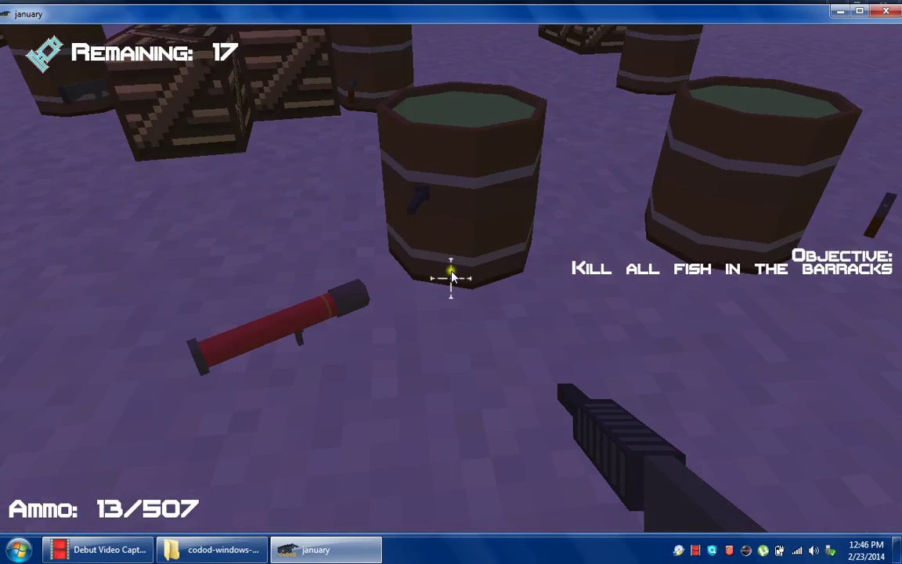
left_click(451, 273)
left_click(451, 274)
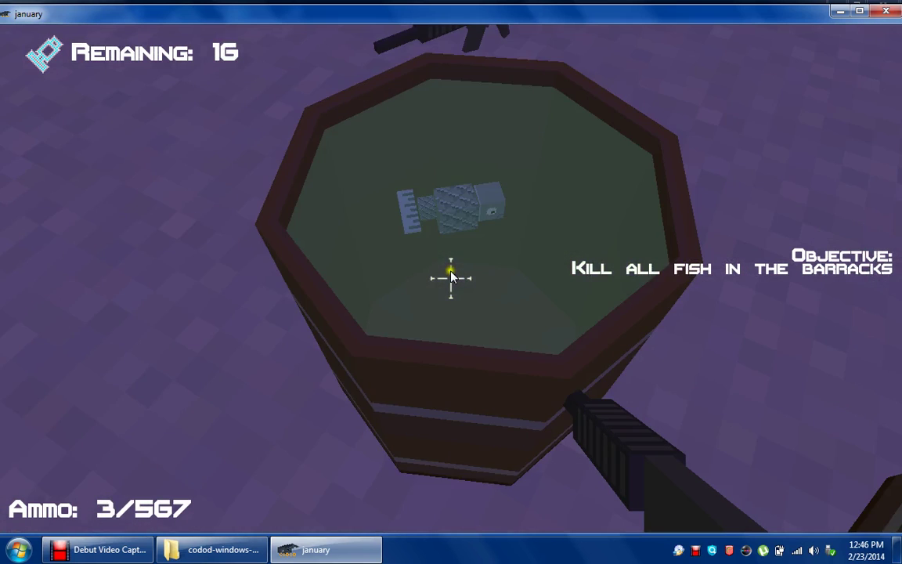
Step: Shoot another barrel's fish, reloading and firing the last rifle rounds
left_click(451, 274)
left_click(451, 274)
left_click(451, 274)
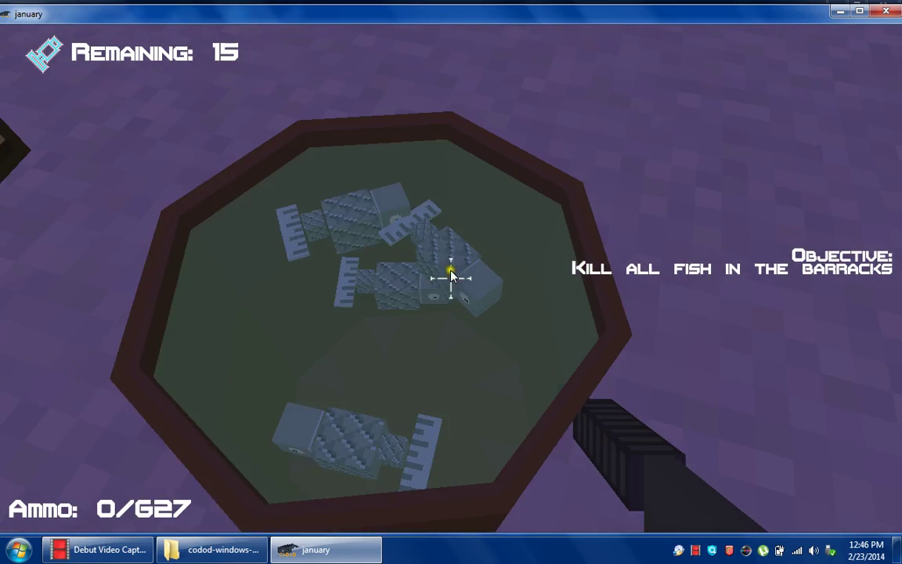
left_click(451, 273)
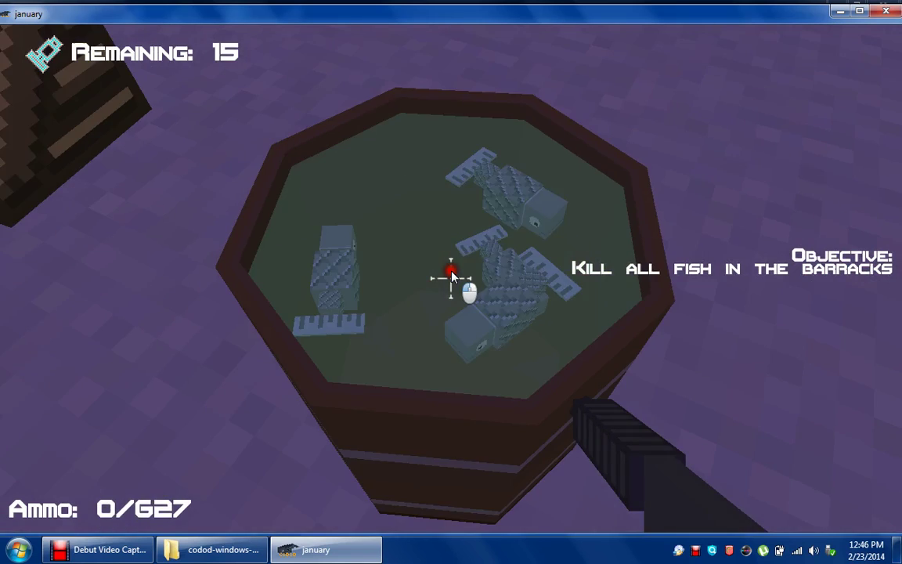
key("r")
left_click(450, 274)
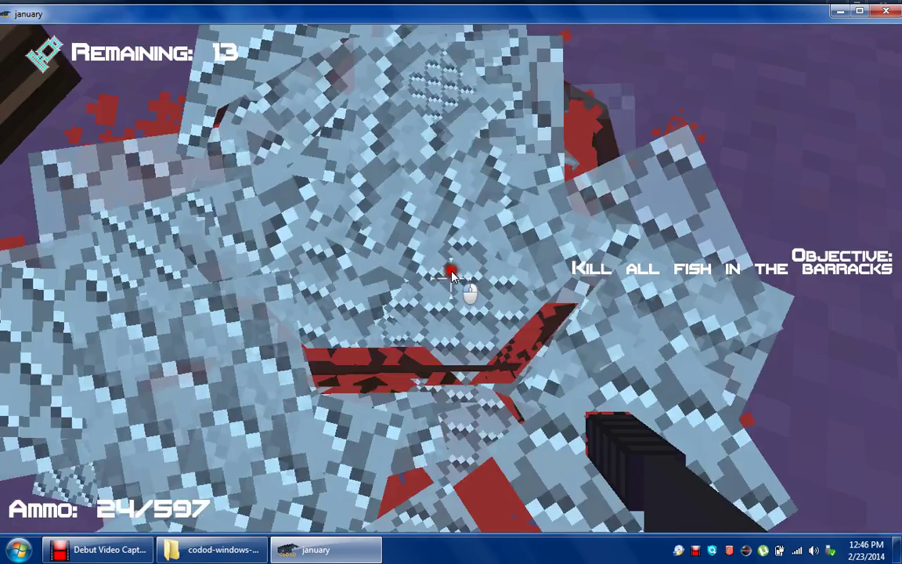
left_click(450, 274)
Step: Switch to the rocket launcher and rocket barrels, reloading between shots
key("2")
left_click(451, 274)
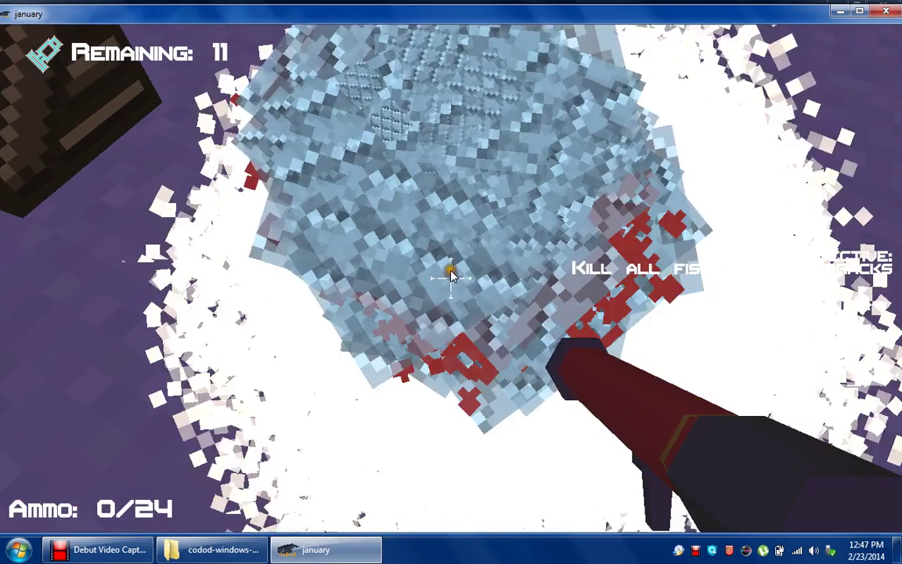
key("r")
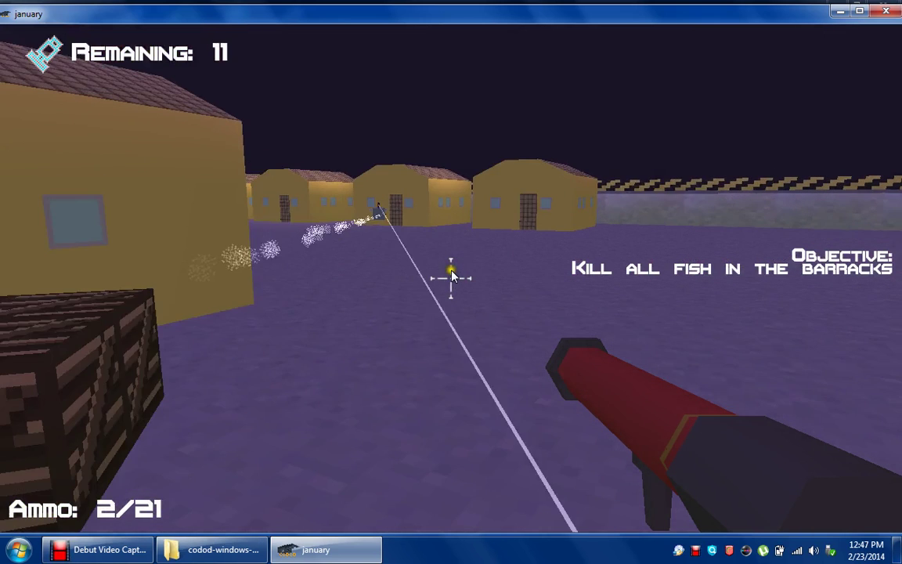
key("r")
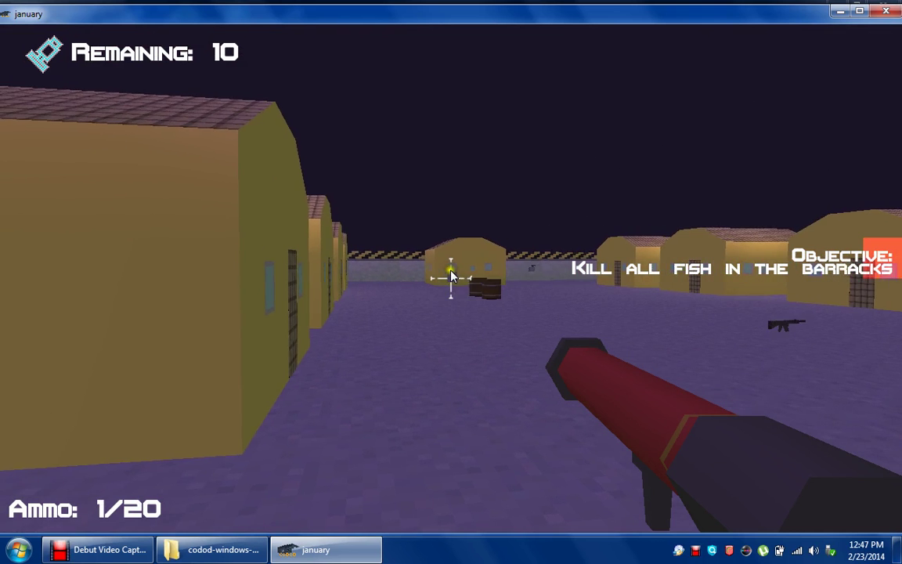
key("r")
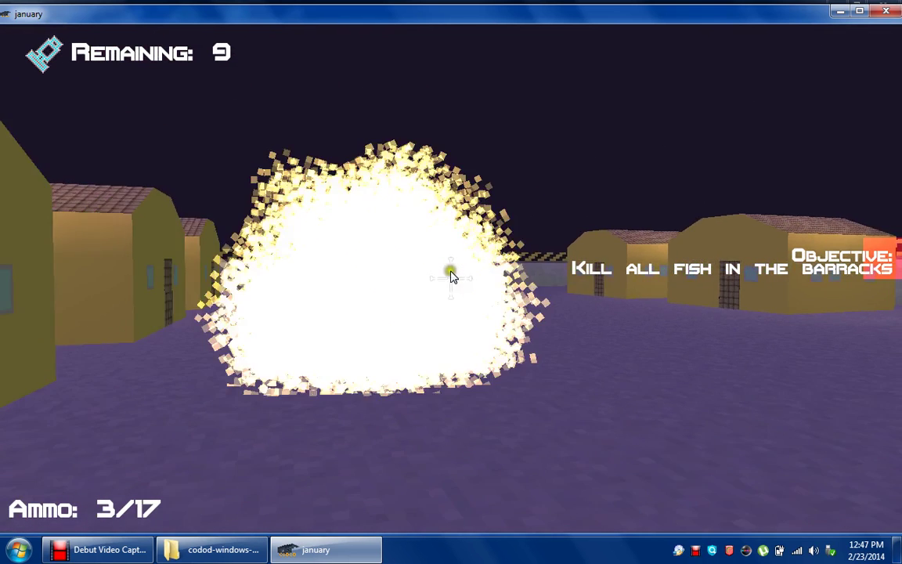
left_click(450, 274)
left_click(450, 273)
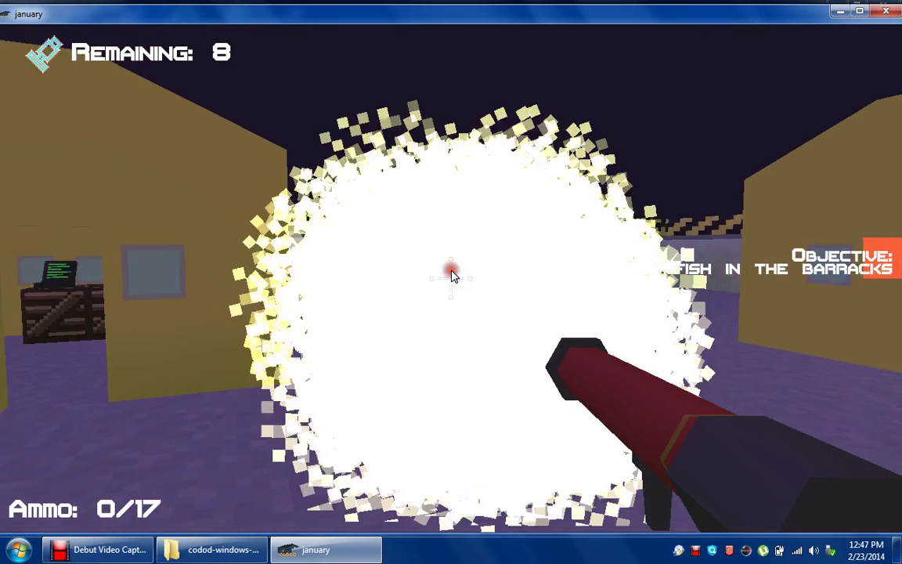
Step: Walk past the laptop building and line up on the last two barrels
key("w")
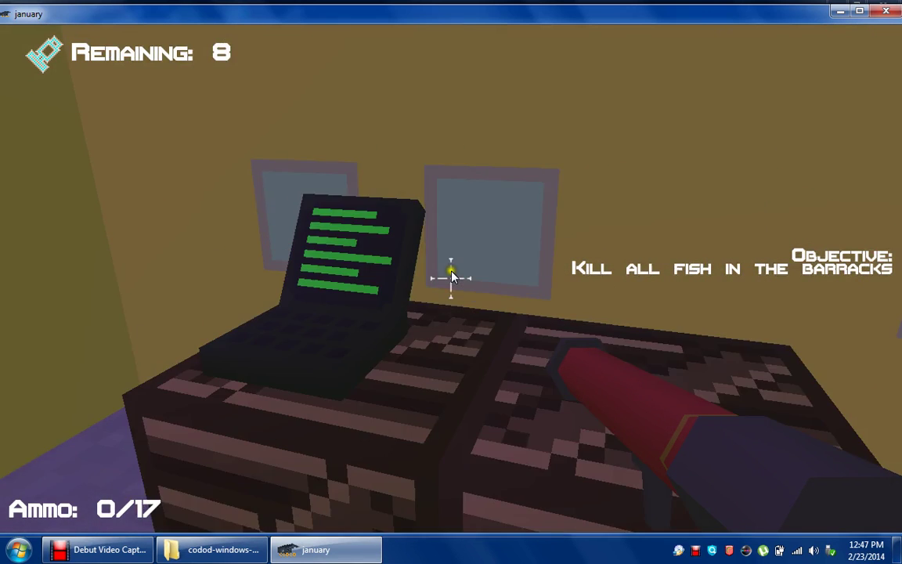
key("w")
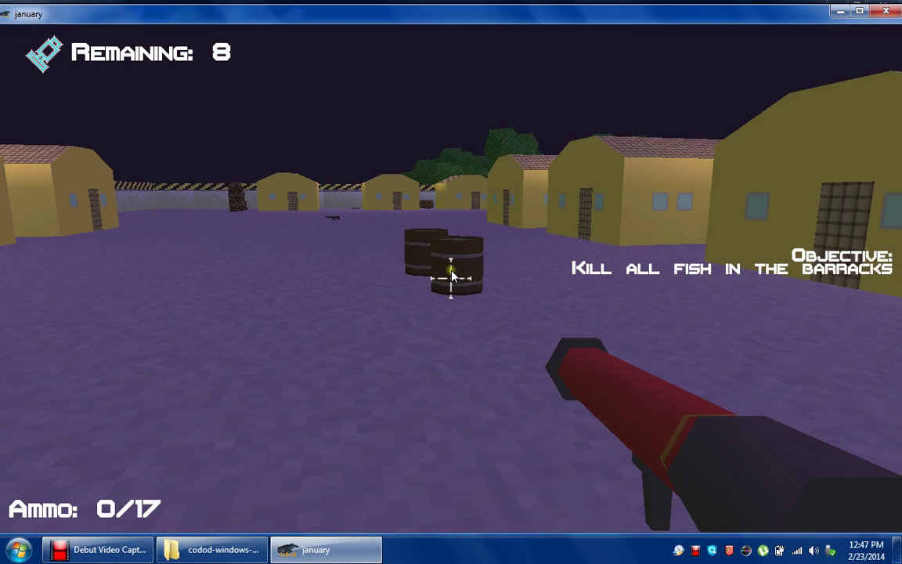
key("w")
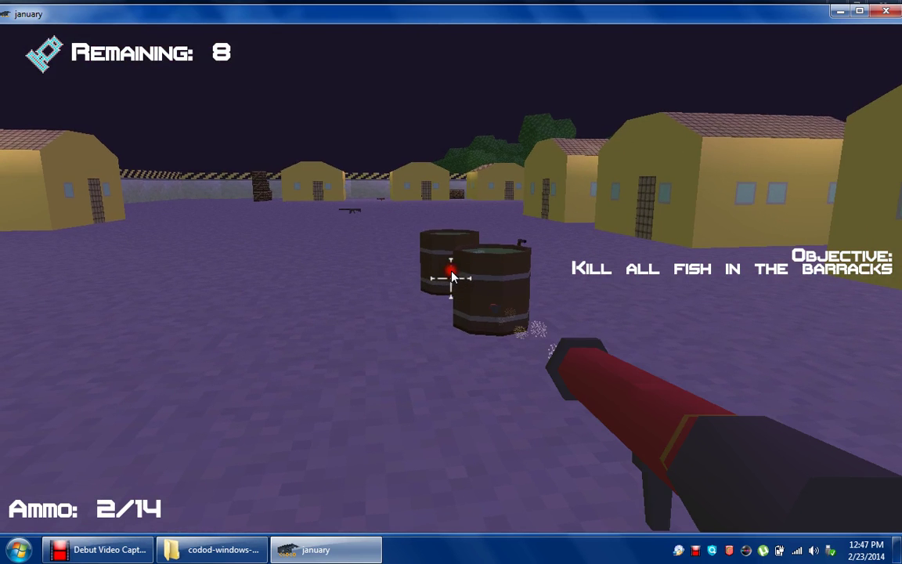
Step: Take the plans from the computer and dismiss the Mission 2 message
key("w")
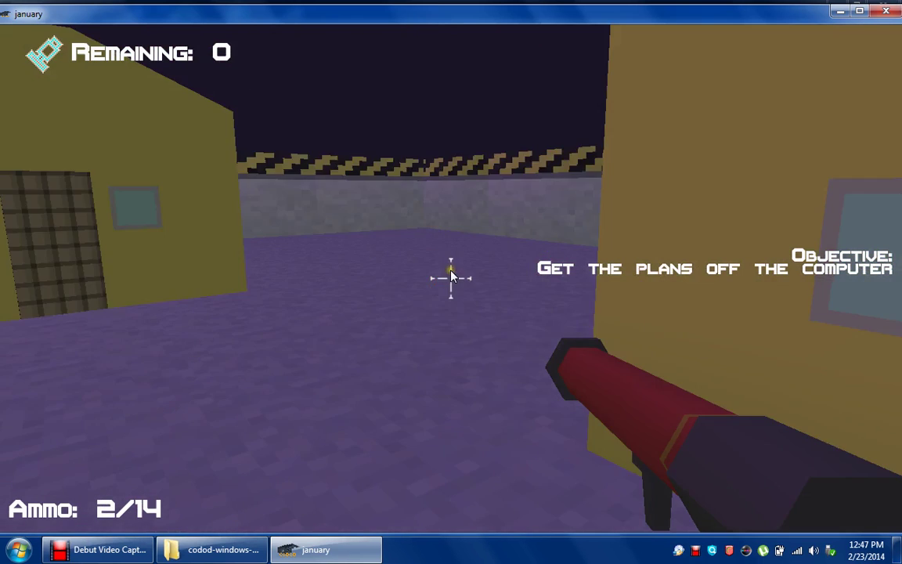
key("w")
key("r")
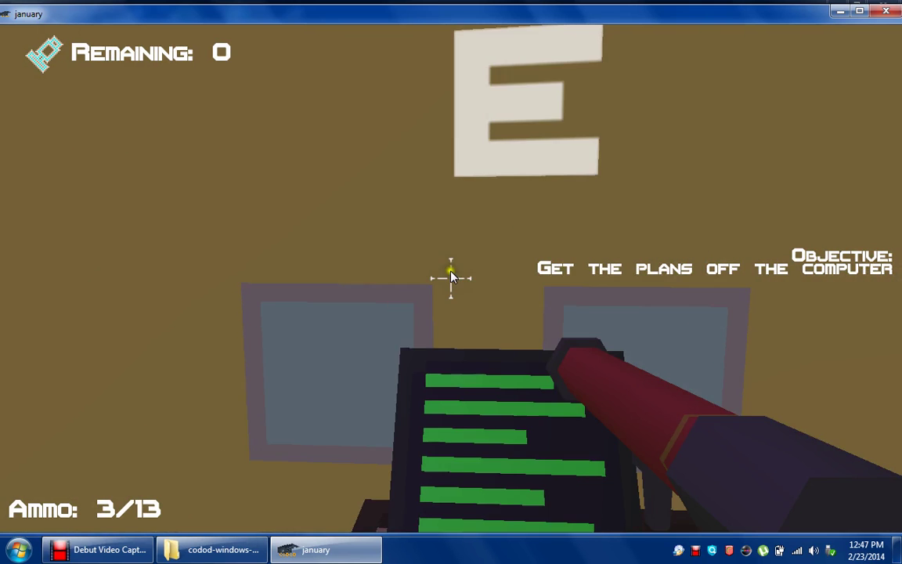
key("e")
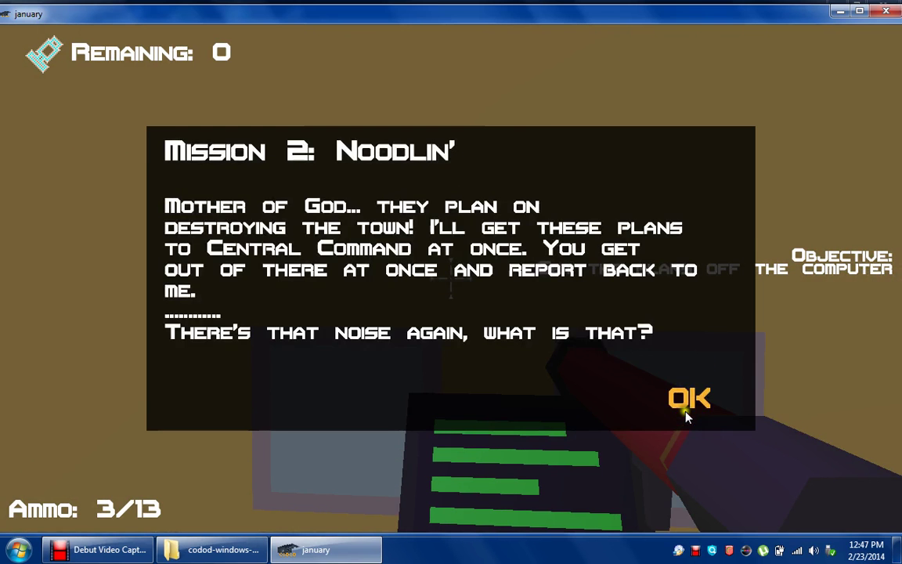
left_click(688, 400)
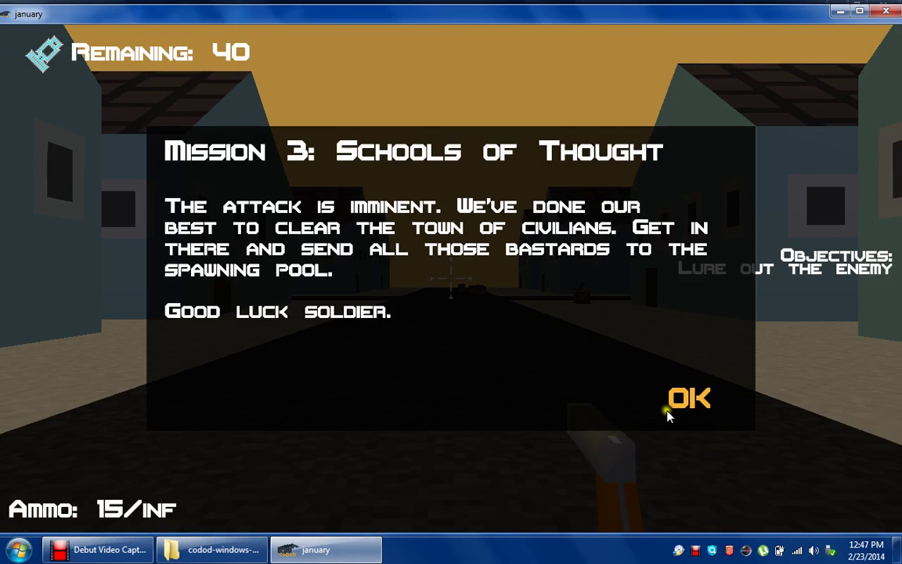
Step: Dismiss the Mission 3 briefing and walk up the street to the fish barrels
left_click(687, 399)
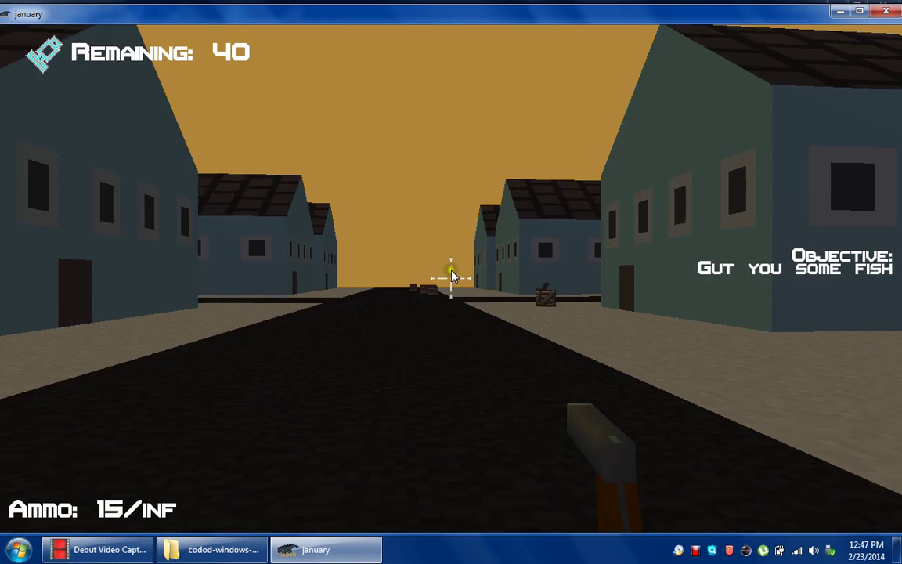
key("w")
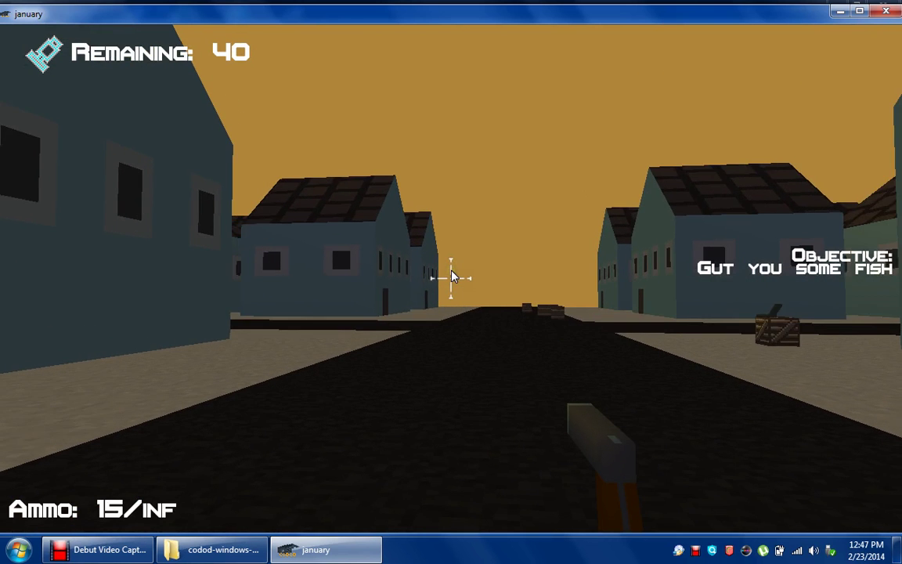
key("w")
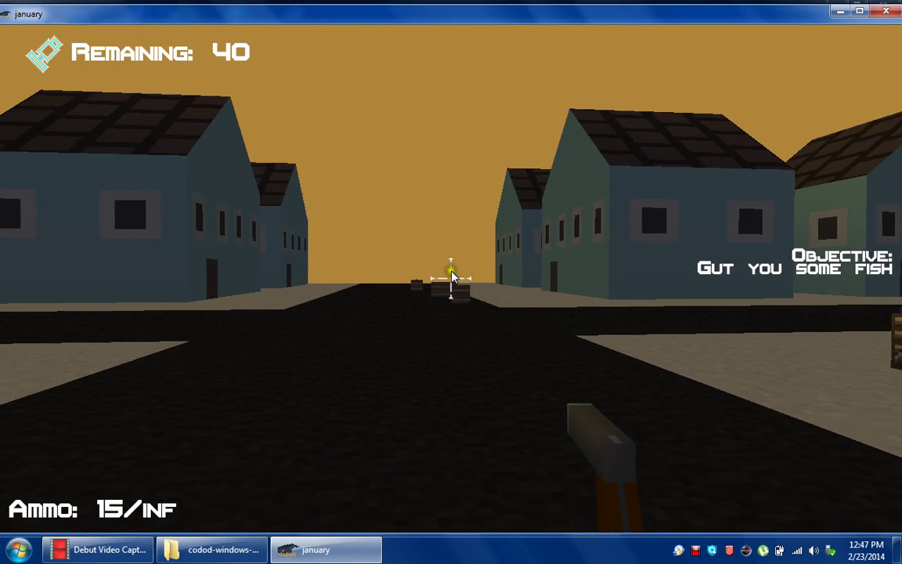
key("w")
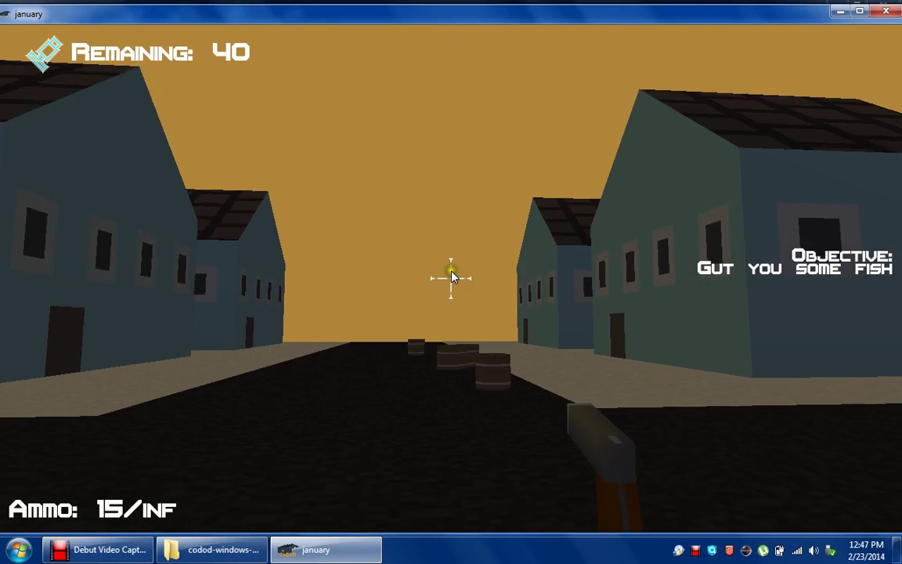
key("w")
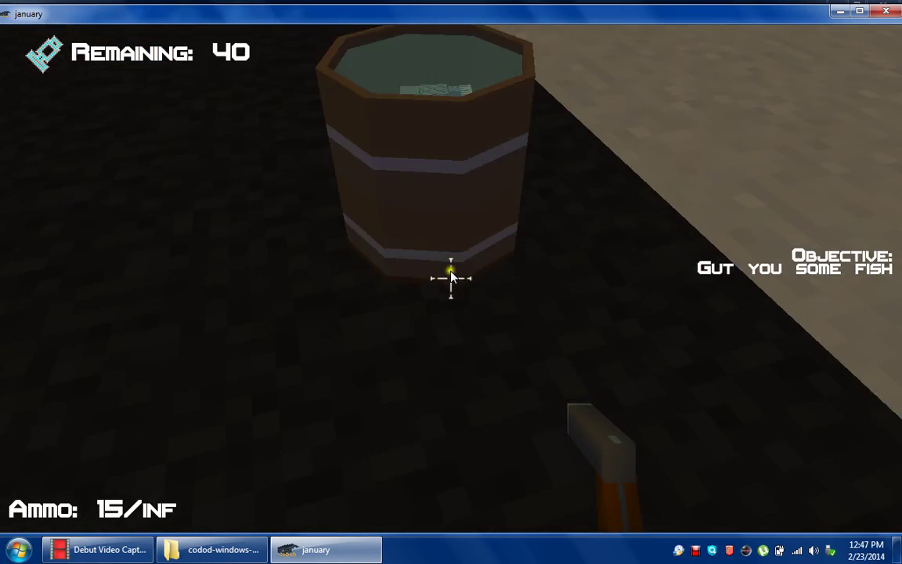
Step: Empty the pistol magazine into the nearest fish barrel, then reload
left_click(450, 277)
left_click(451, 278)
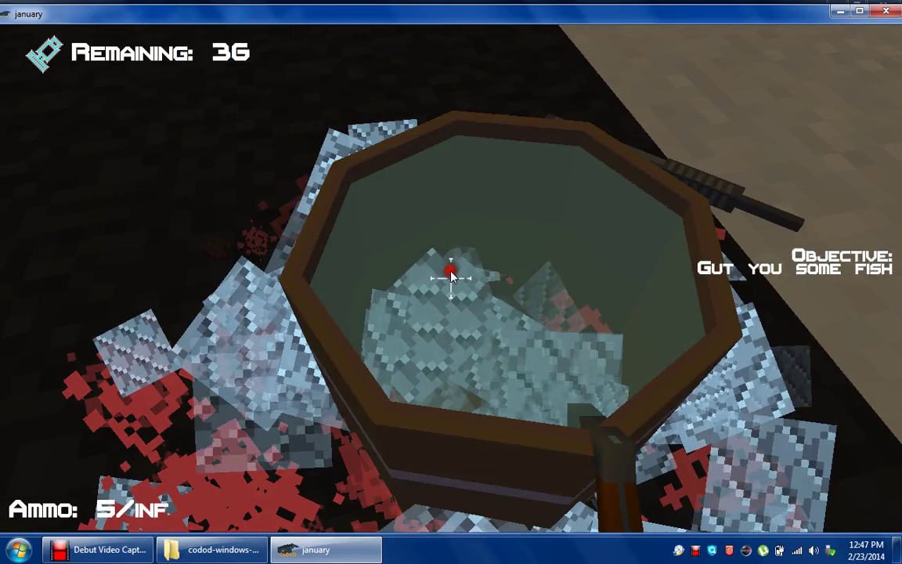
left_click(451, 277)
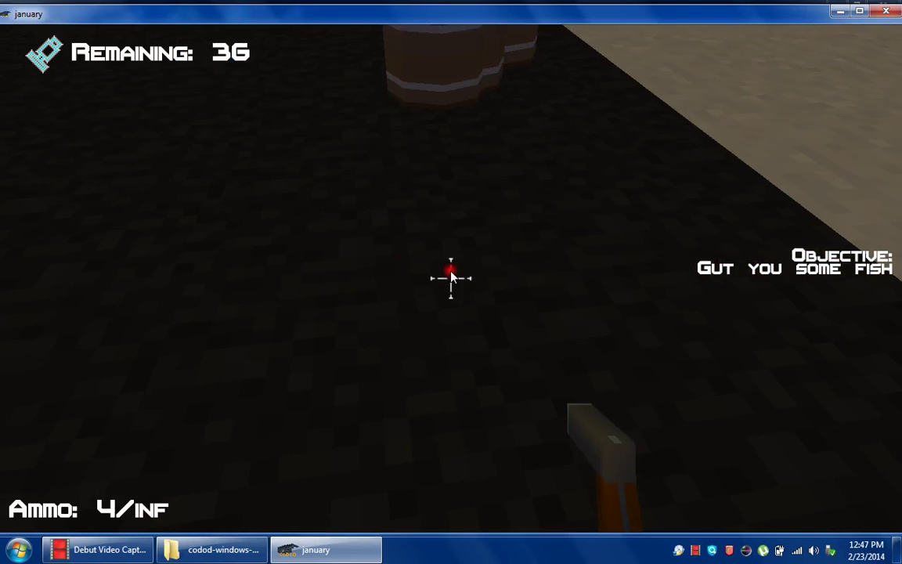
left_click(451, 277)
left_click(451, 277)
left_click(451, 277)
left_click(451, 277)
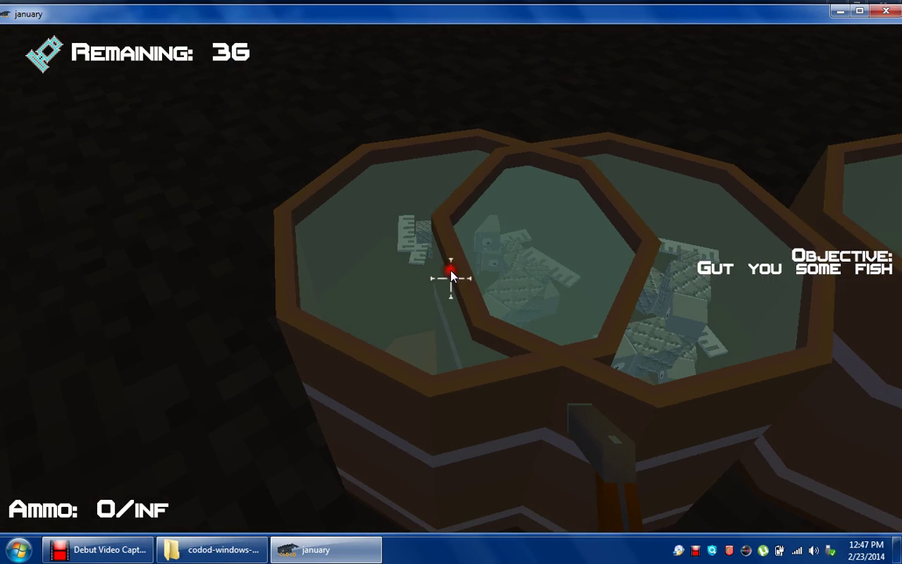
key("r")
Step: Keep shooting the fish barrels with the pistol, reloading once more
left_click(450, 277)
left_click(450, 277)
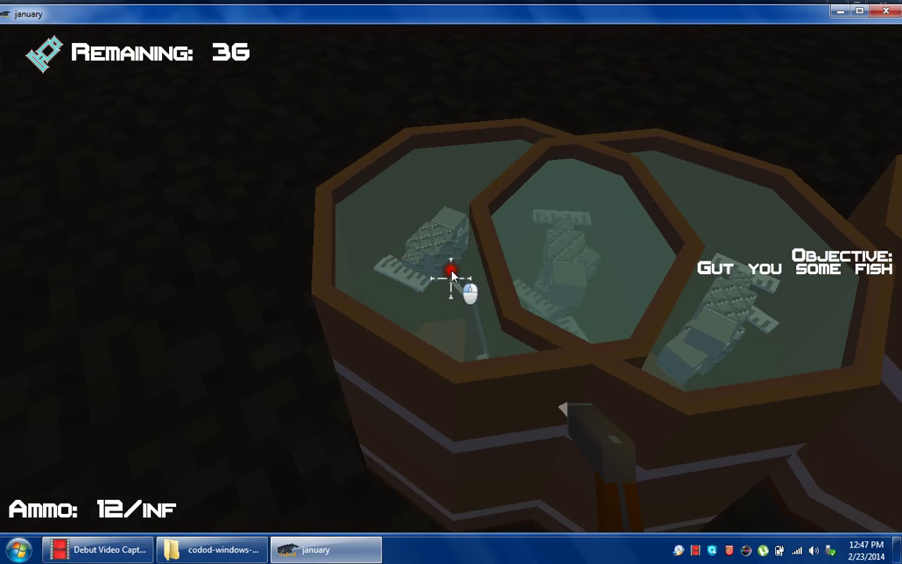
left_click(451, 278)
left_click(451, 277)
left_click(450, 277)
left_click(450, 277)
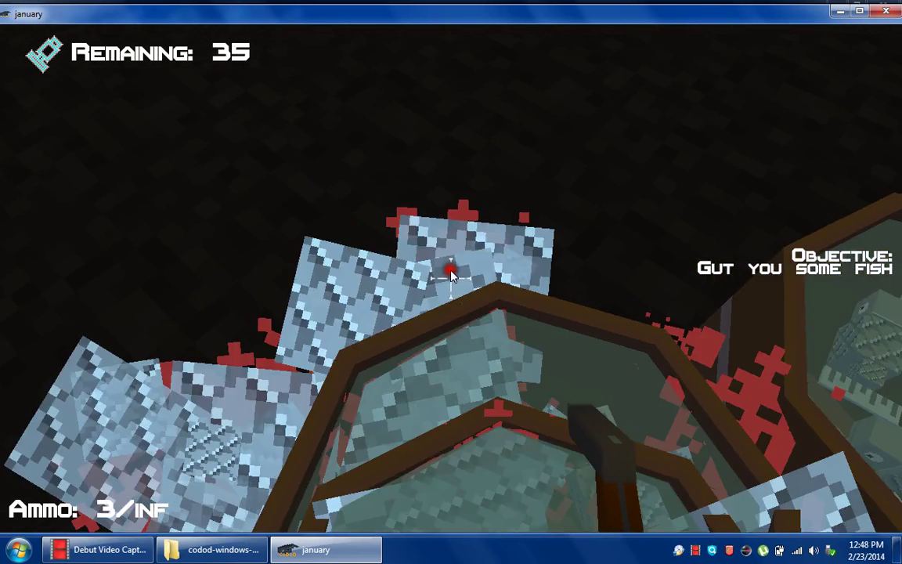
left_click(451, 277)
key("r")
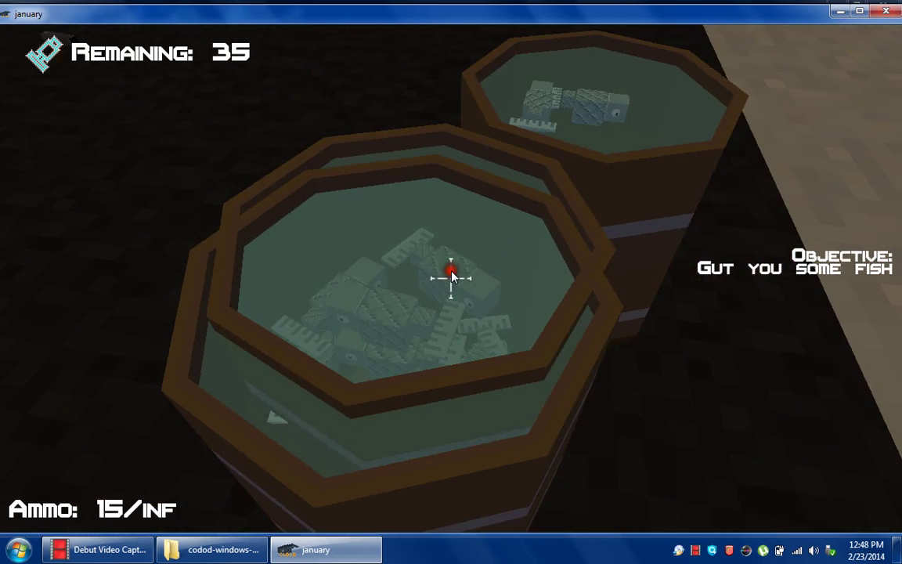
left_click(451, 277)
left_click(451, 277)
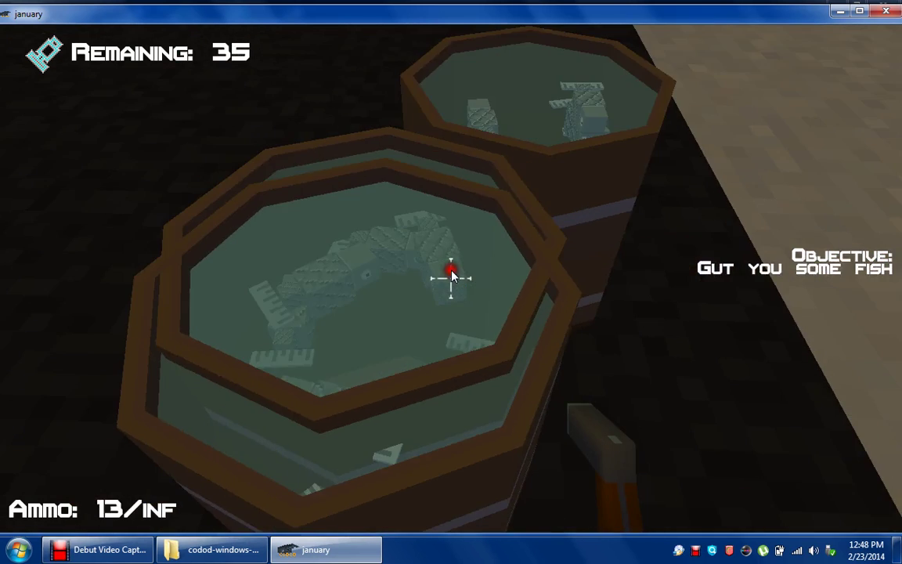
left_click(451, 277)
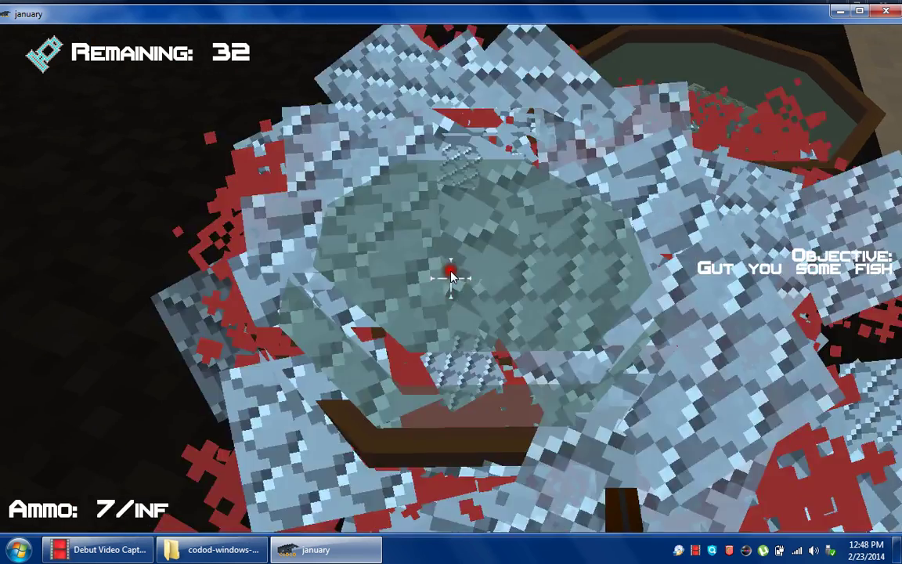
left_click(451, 277)
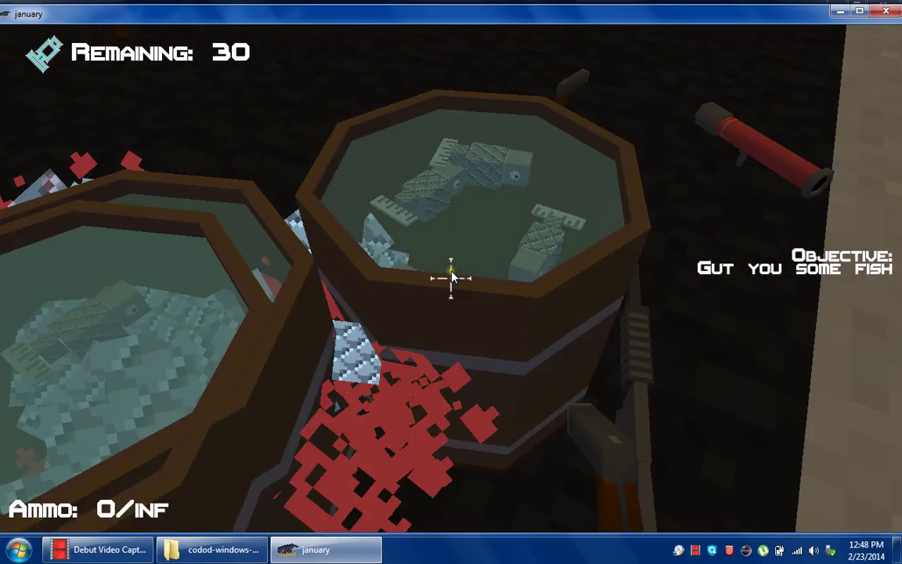
Step: Switch to the rocket launcher and rocket the remaining barrels until Remaining hits 0
key("2")
key("3")
left_click(450, 277)
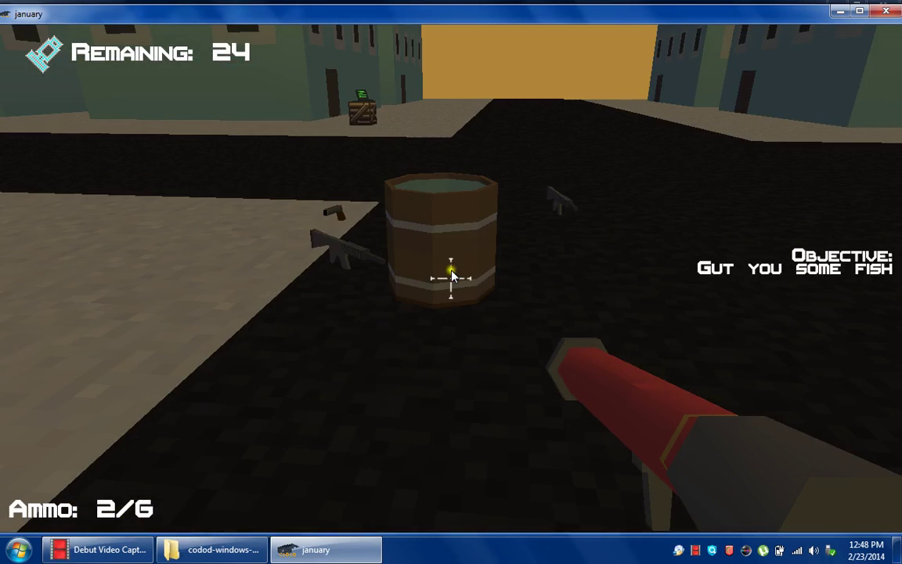
left_click(451, 277)
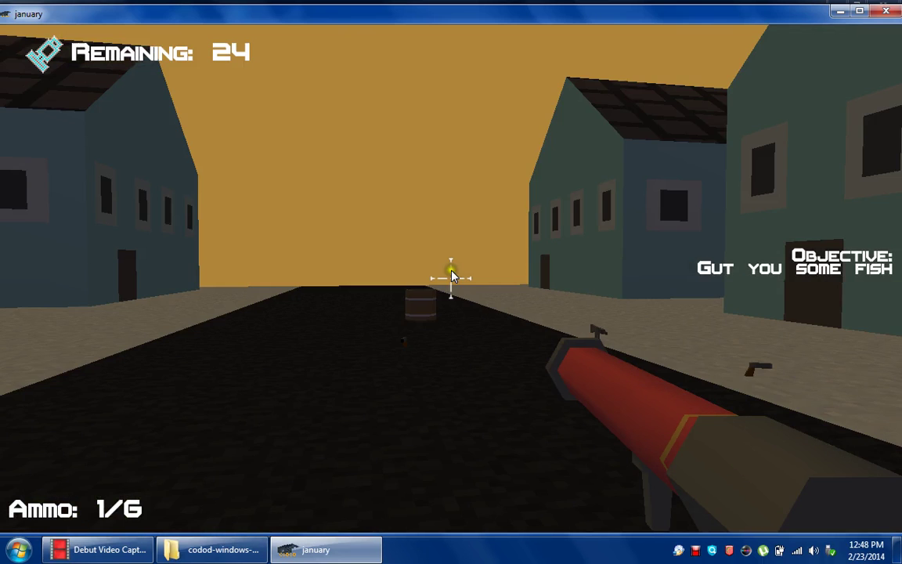
left_click(451, 277)
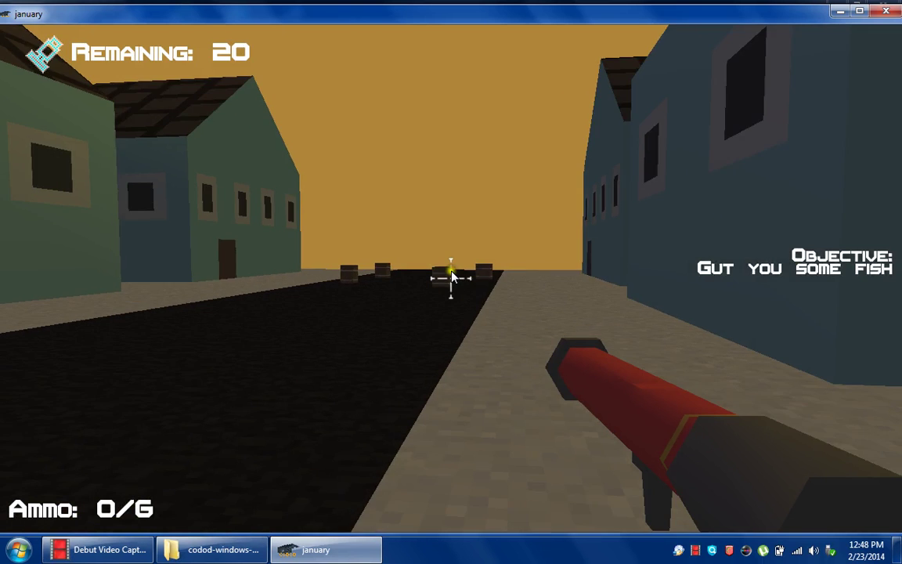
scroll(450, 277, "down", 1)
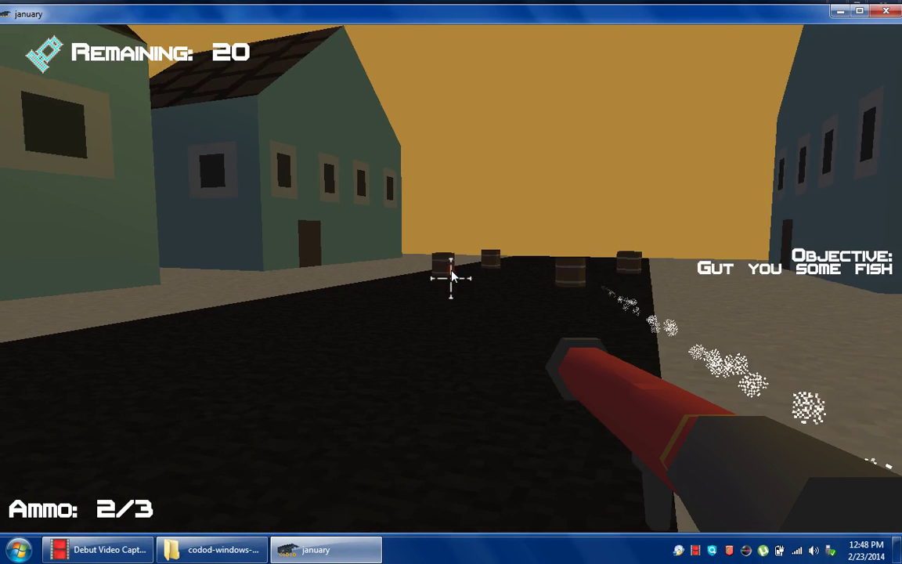
left_click(450, 277)
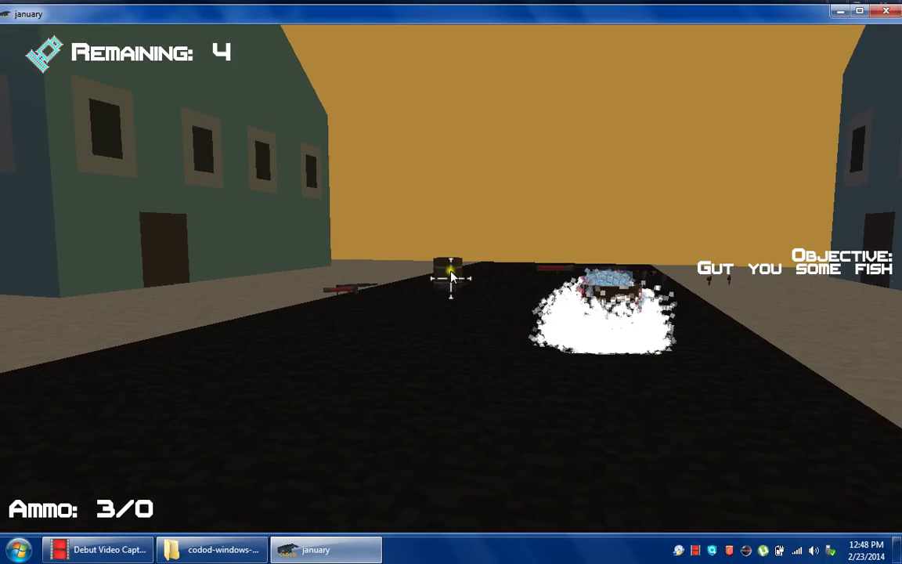
left_click(451, 278)
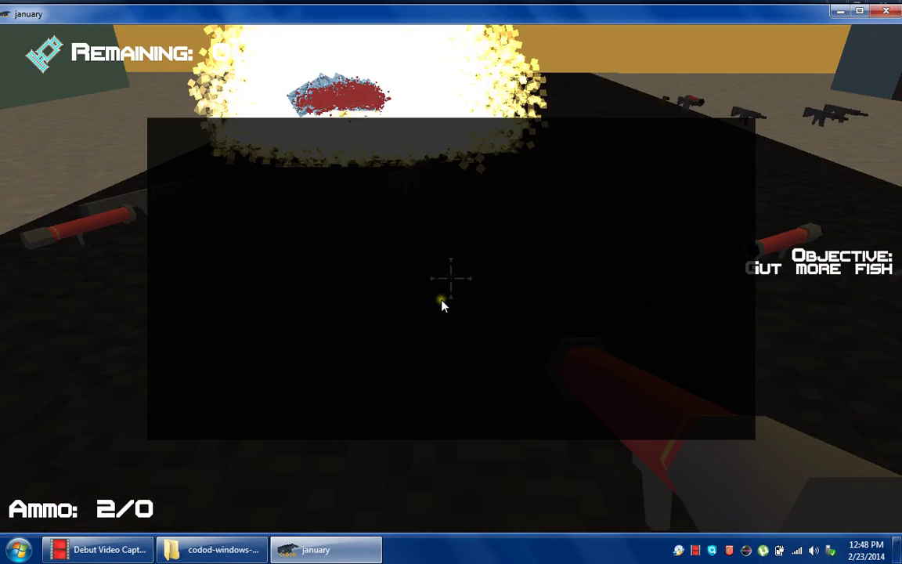
Step: Dismiss the mission message and walk over the dropped guns to collect ammo
left_click(689, 396)
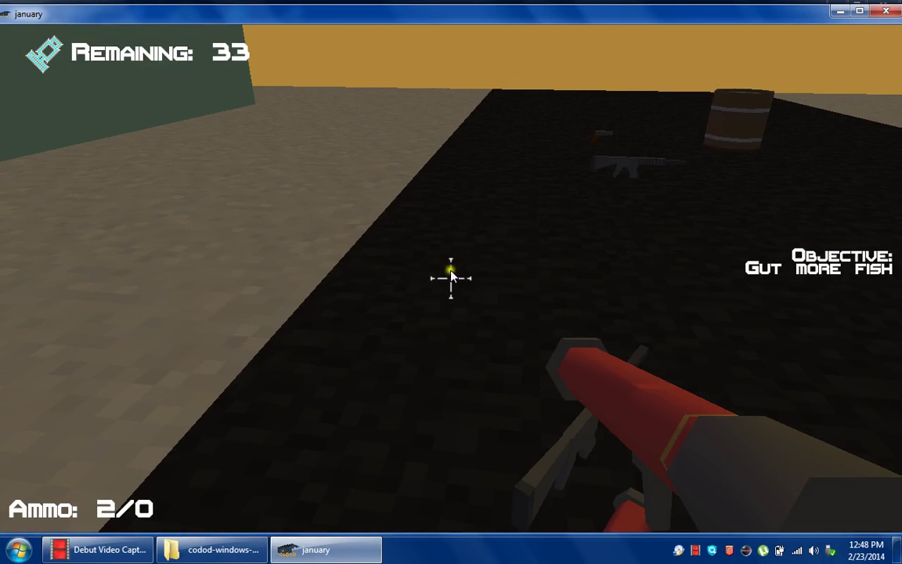
key("w")
key("w")
key("w")
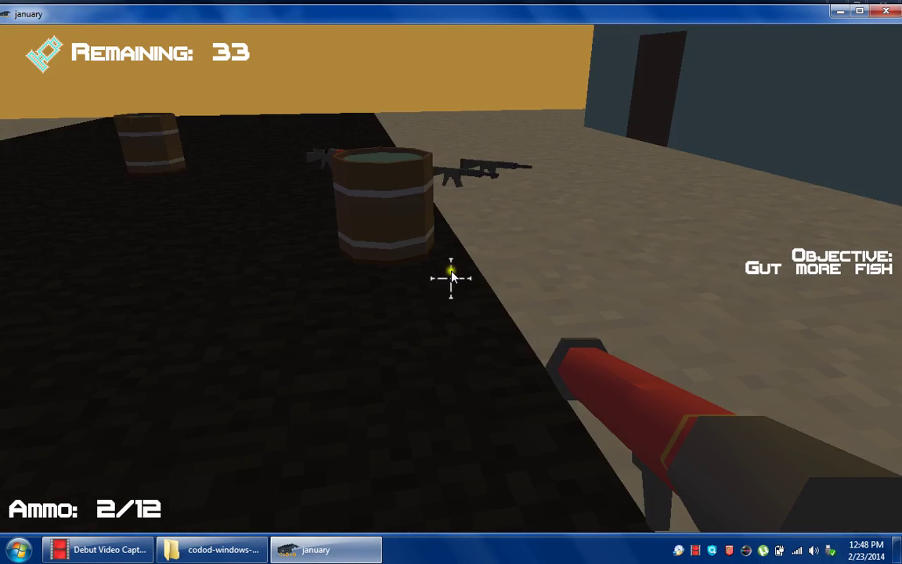
key("w")
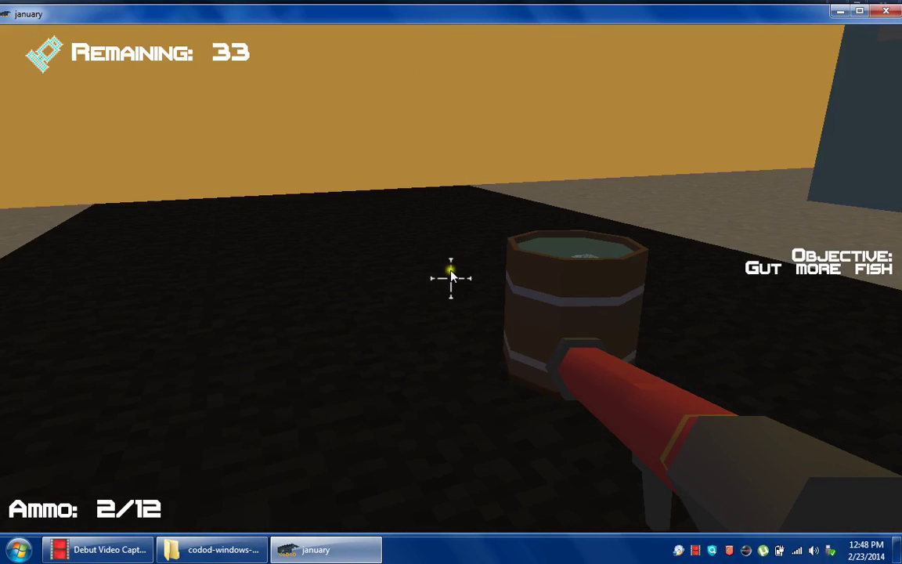
key("w")
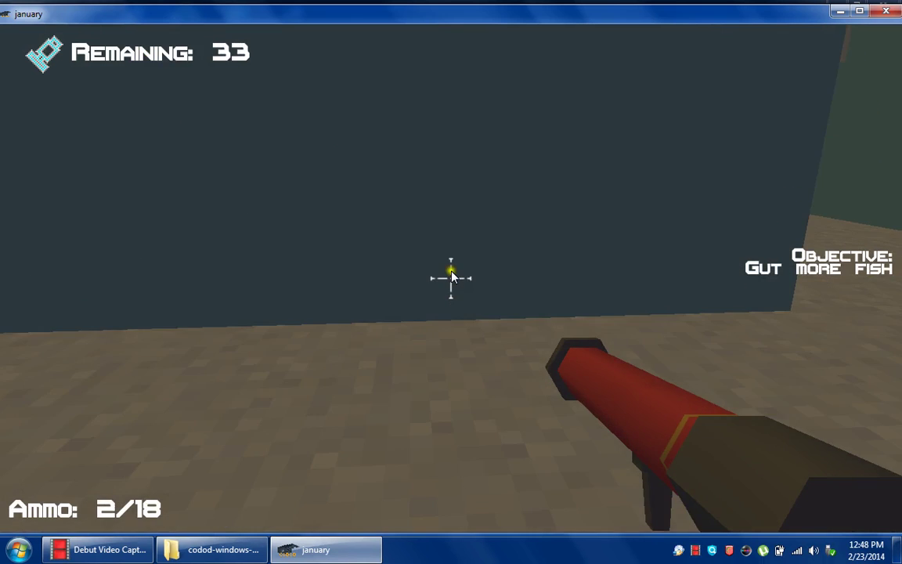
key("w")
key("w")
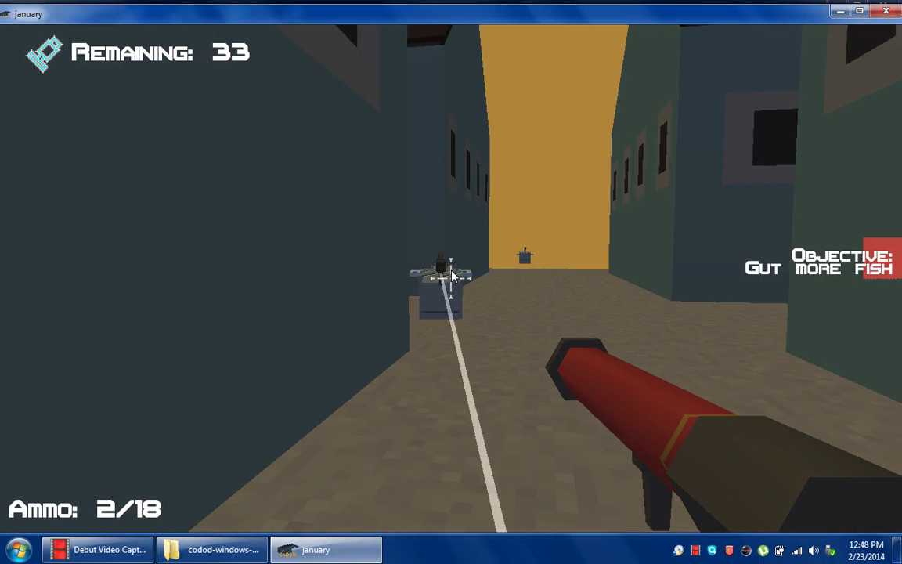
Step: Fire rockets at barrels down the alley, then circle a fish barrel in the plaza
left_click(451, 276)
key("w")
left_click(452, 276)
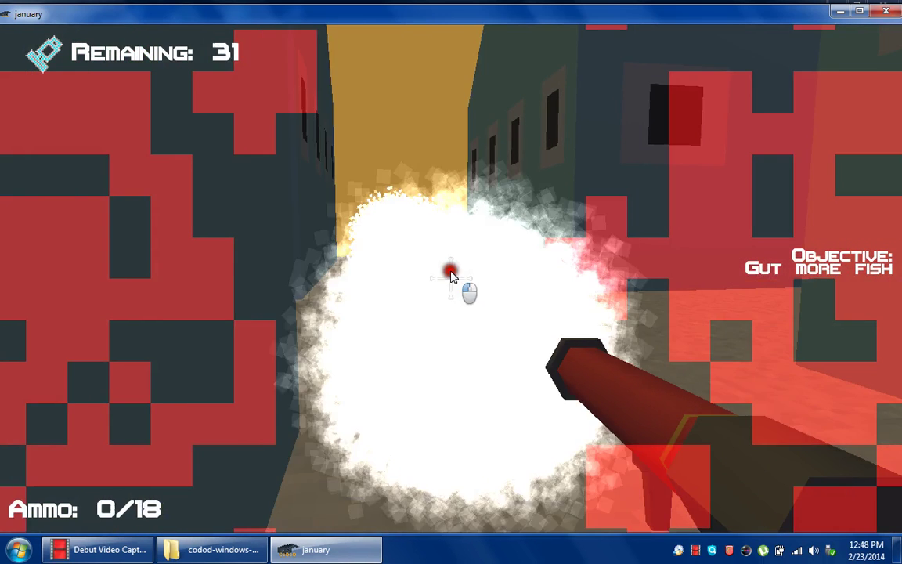
key("w")
key("w")
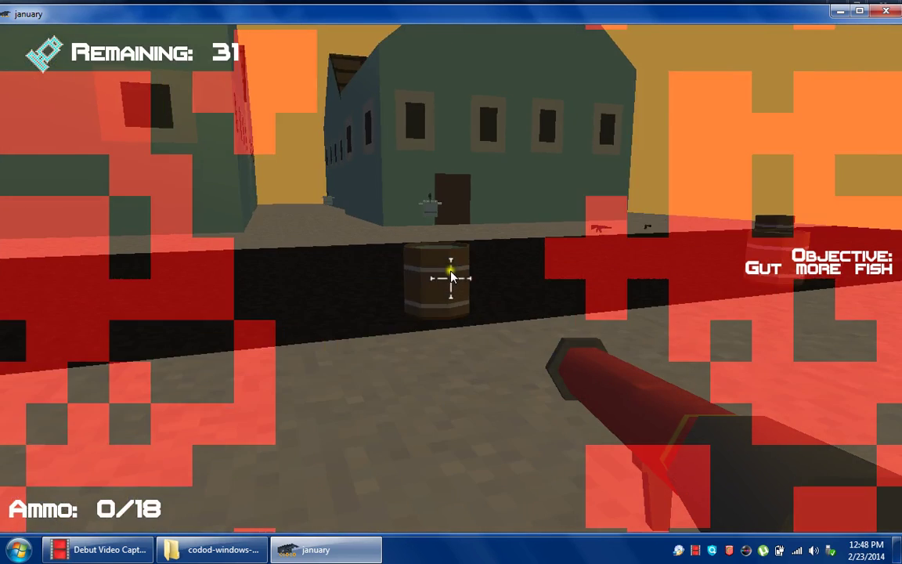
key("w")
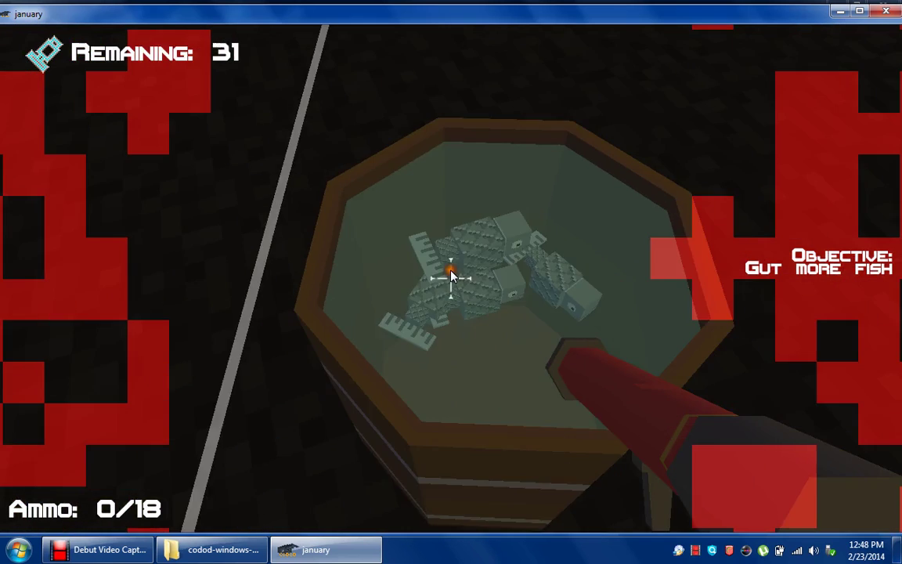
key("s")
key("w")
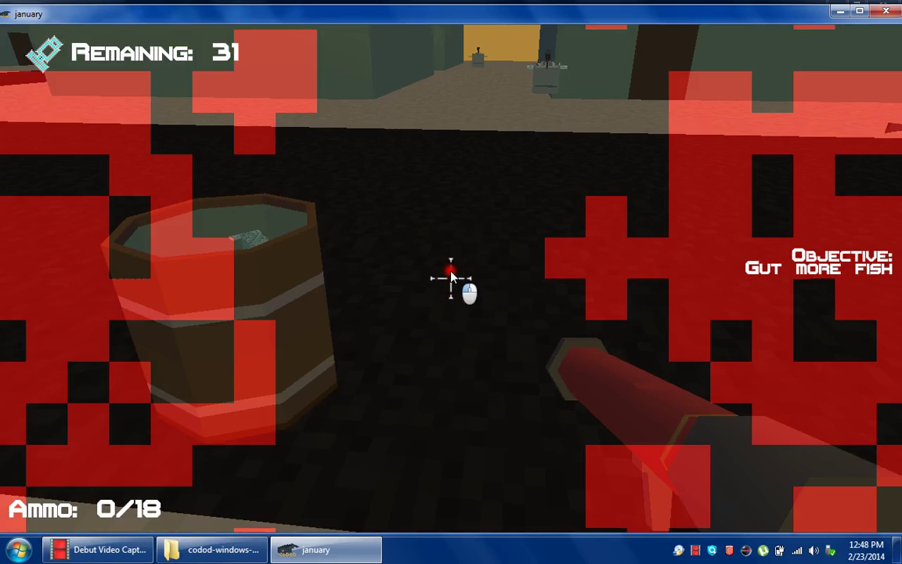
key("w")
key("w")
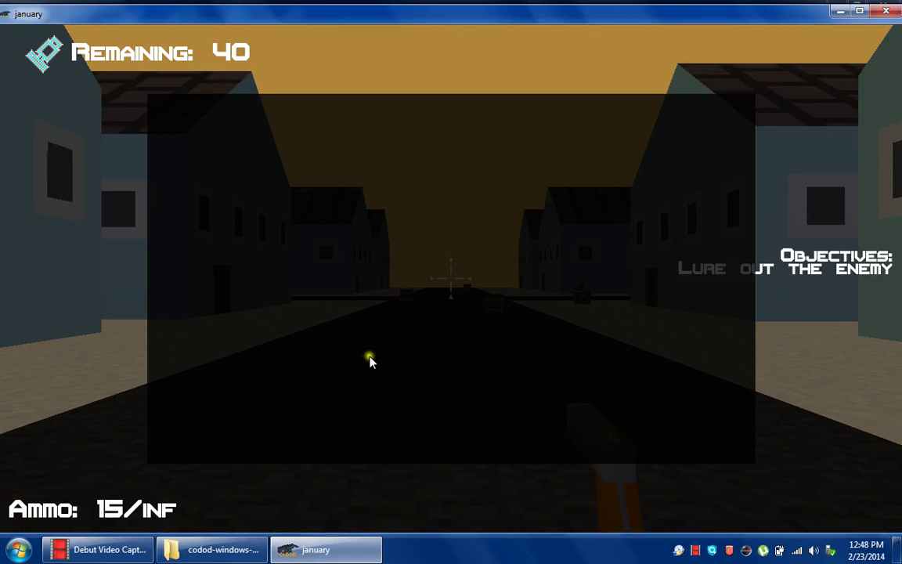
Step: Close the briefing, pause with Esc, and quit the mission to the title menu
left_click(687, 396)
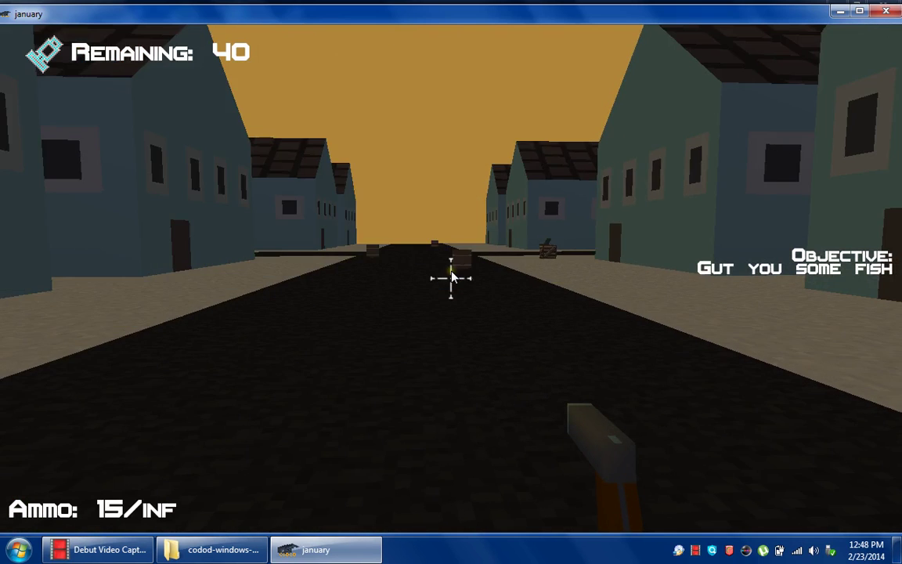
key("Escape")
left_click(427, 231)
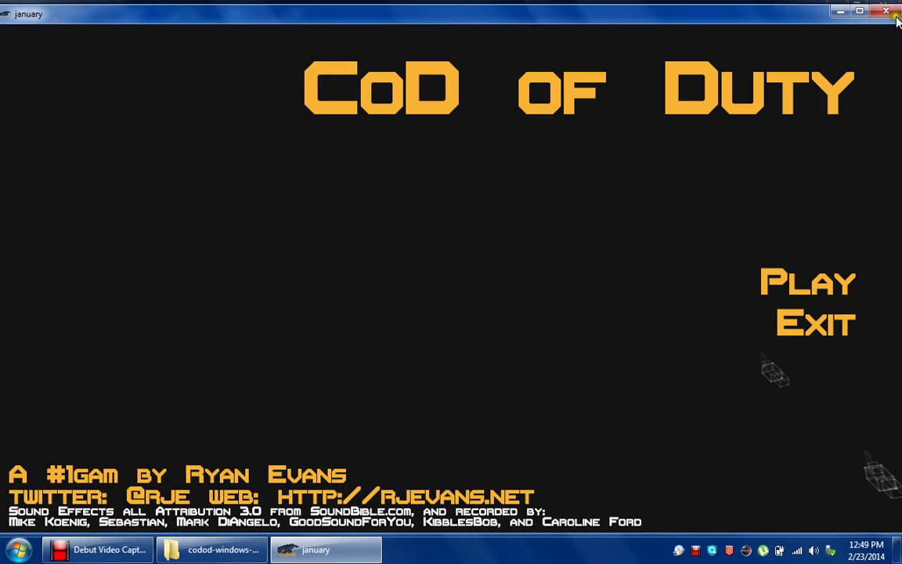
mouse_move(95, 550)
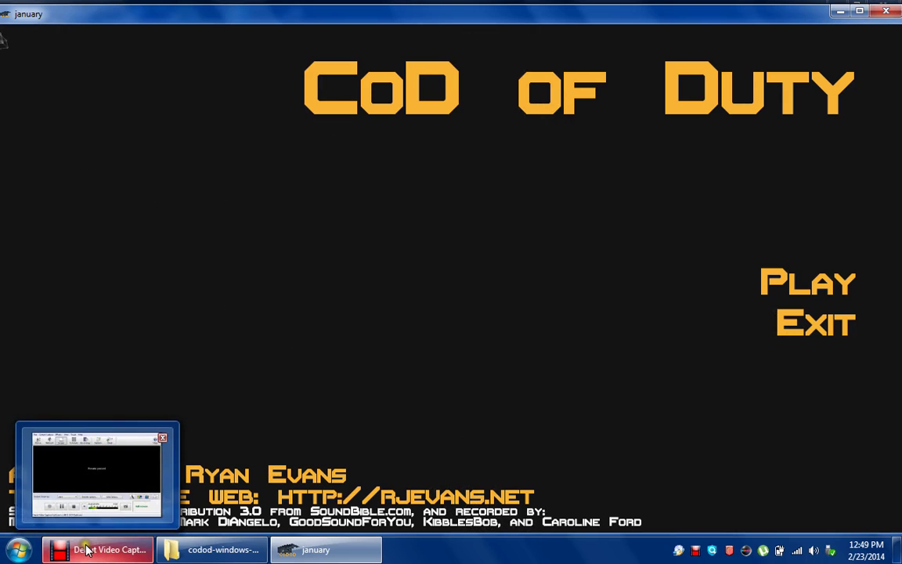
Step: Restore the Debut Video Capture window from the taskbar over the title screen
left_click(87, 550)
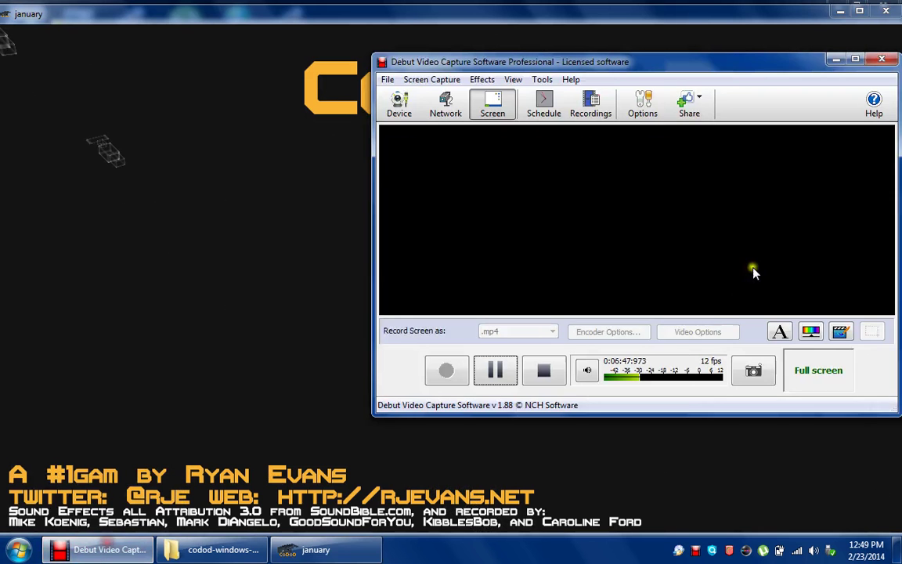